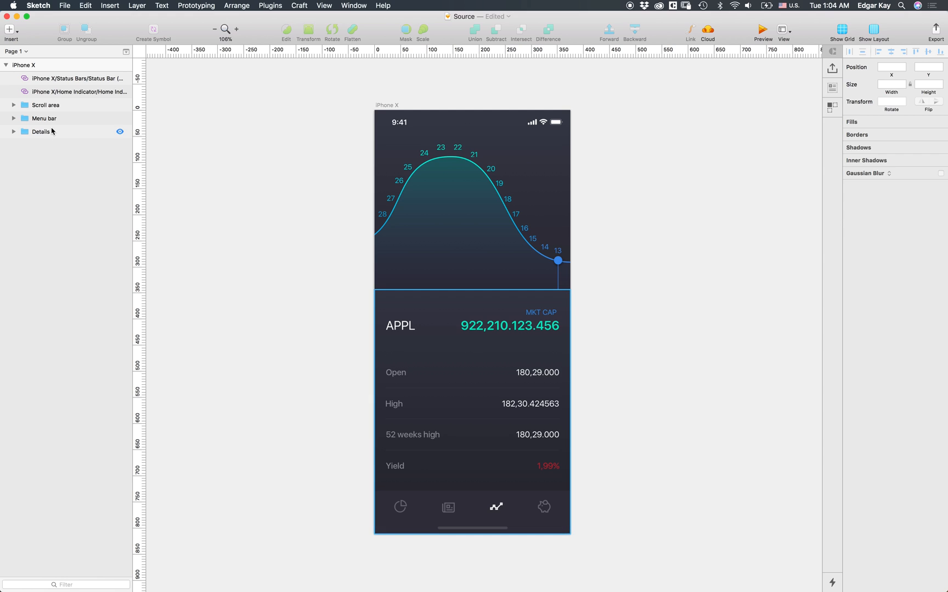
Step: Examine the Details, Menu bar and Scroll area groups of the iPhone X artboard
left_click(44, 133)
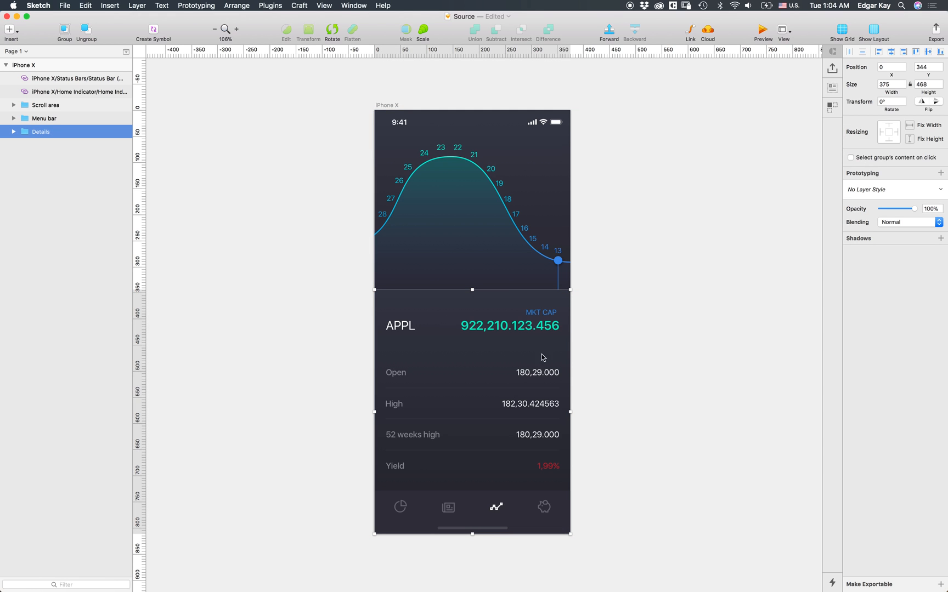
left_click(45, 117)
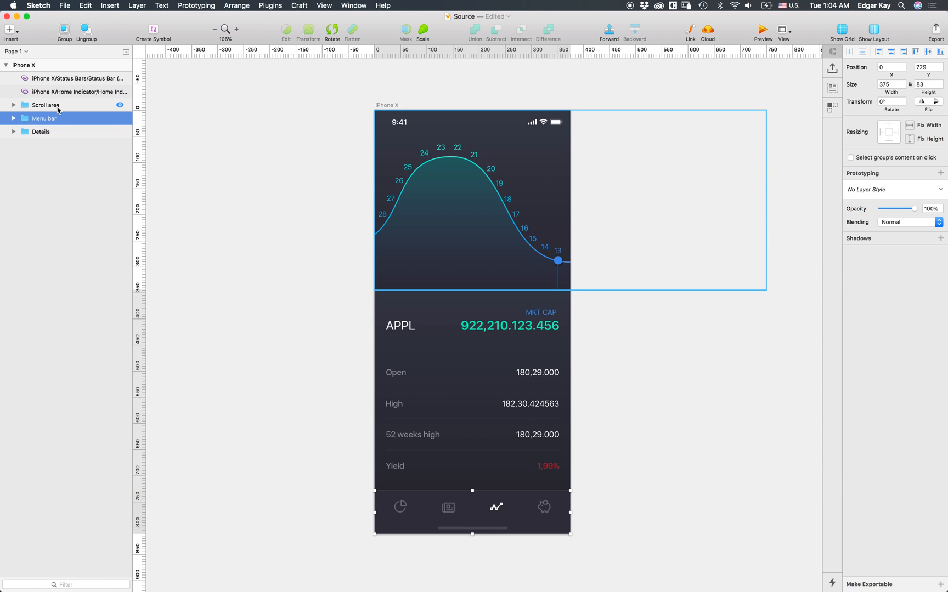
left_click(62, 110)
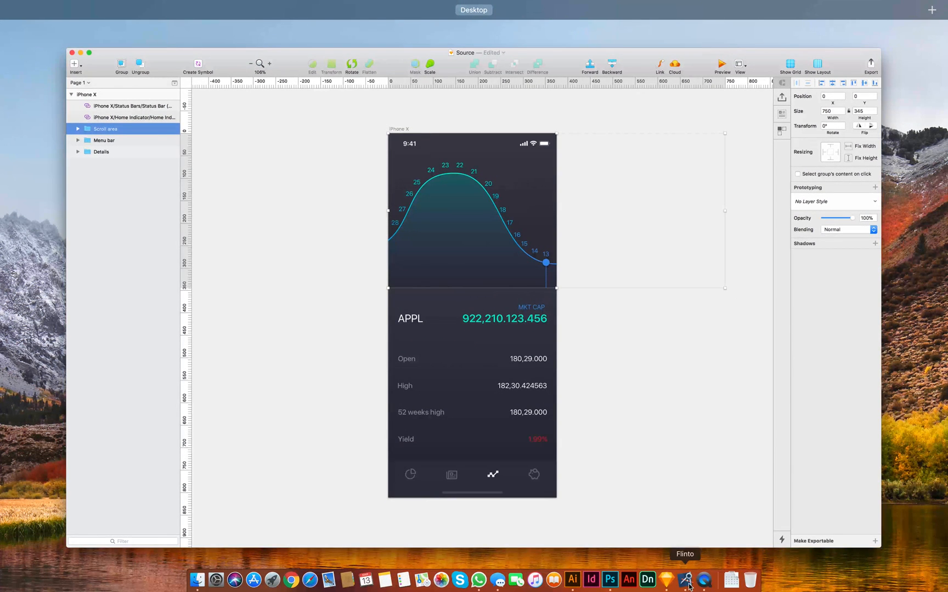
Step: Switch to Flinto and import the artboard from Page 1 of the Sketch document Source
left_click(686, 583)
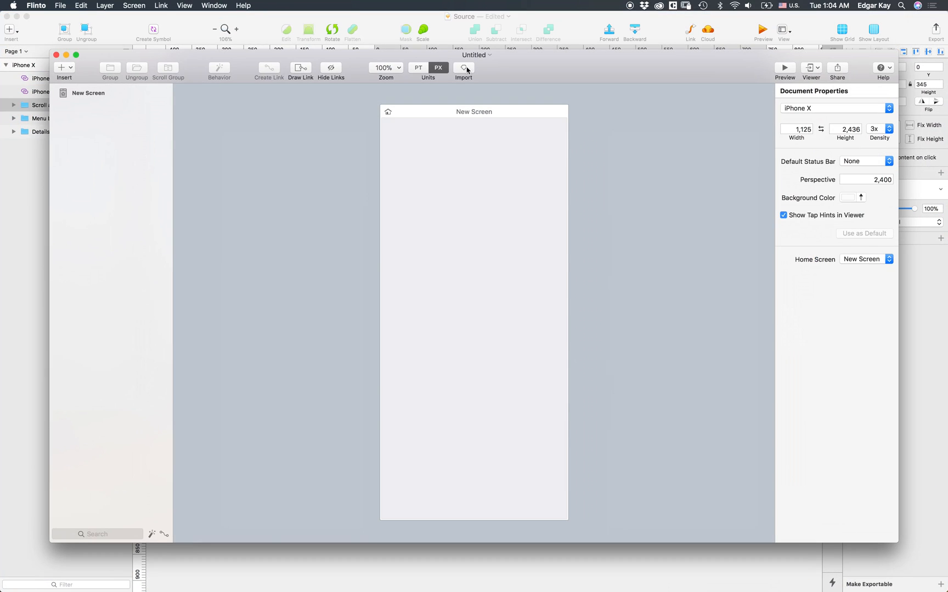
left_click(474, 76)
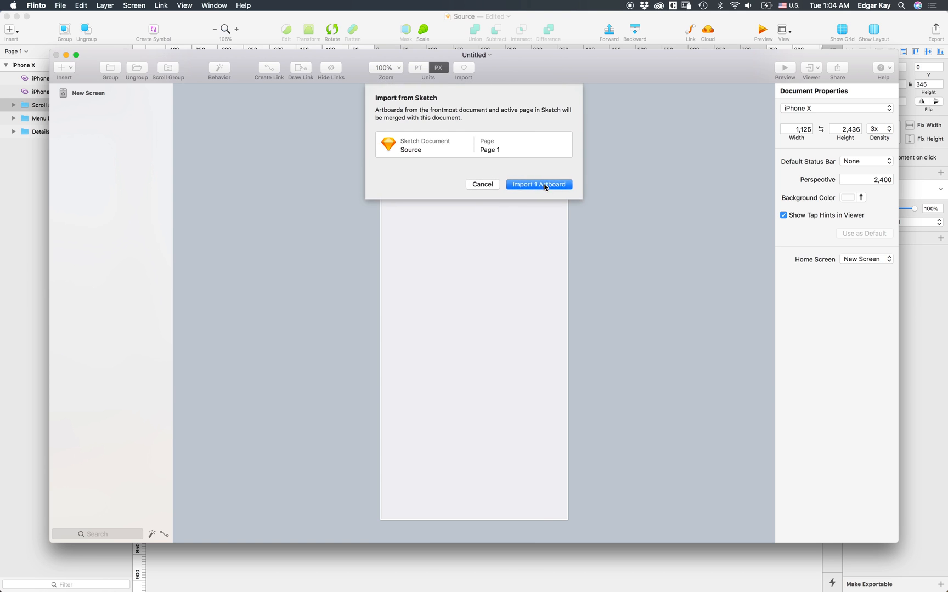
left_click(540, 184)
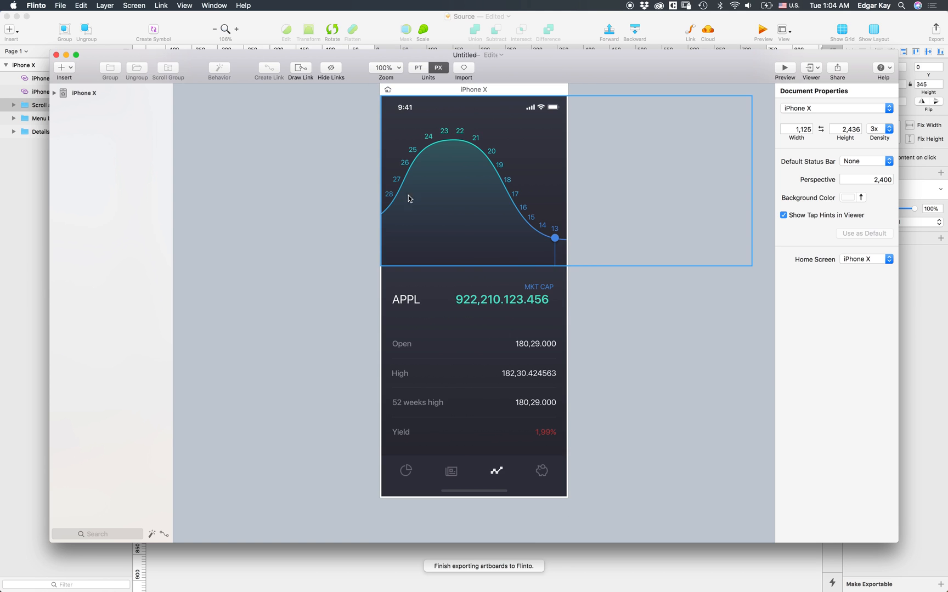
Step: Inside the iPhone X screen's Scroll area, group the scroller layer as Scroller and make the group scroll horizontally
left_click(59, 94)
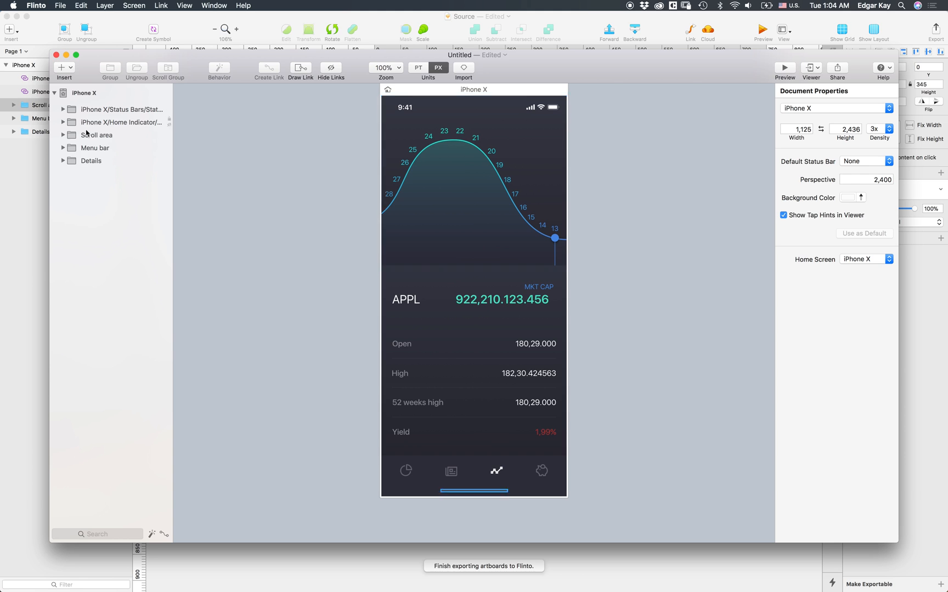
left_click(70, 138)
left_click(63, 135)
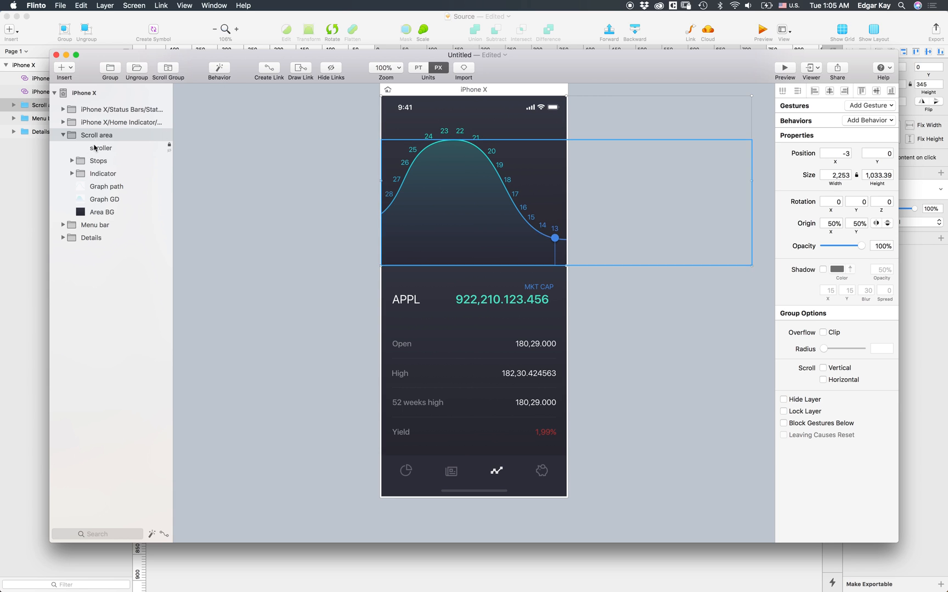
left_click(281, 186)
left_click(132, 148)
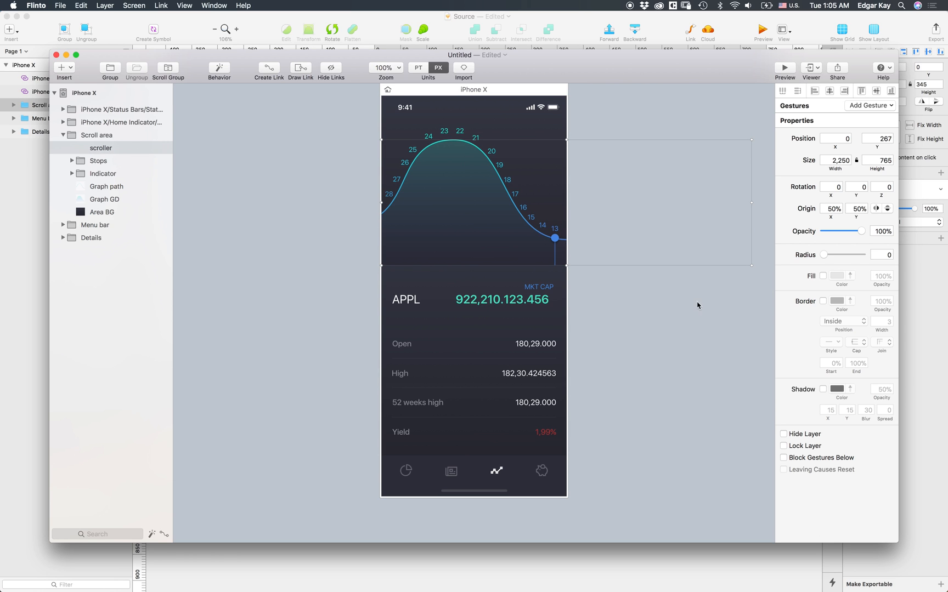
key("super+g")
double_click(112, 148)
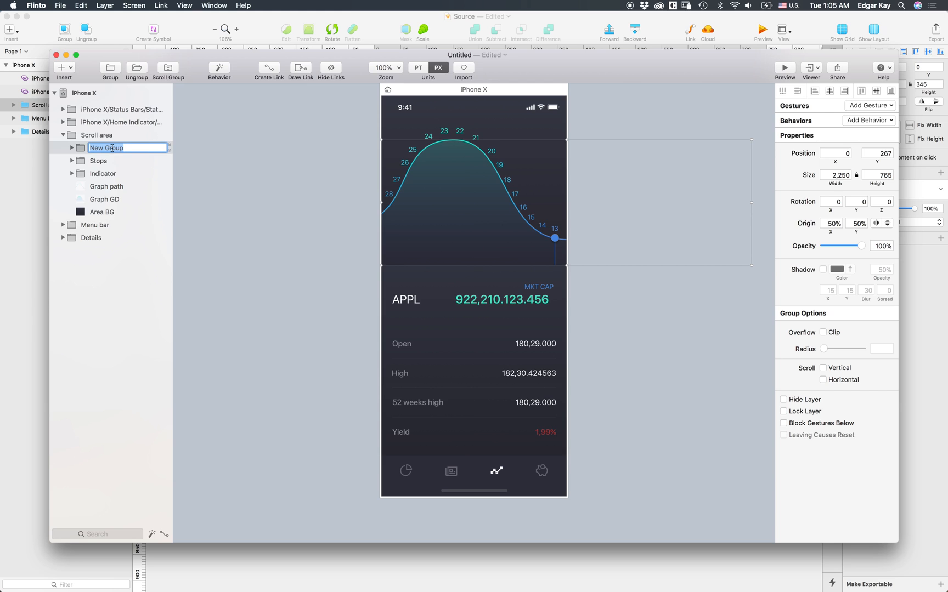
type("Scroller")
key("Return")
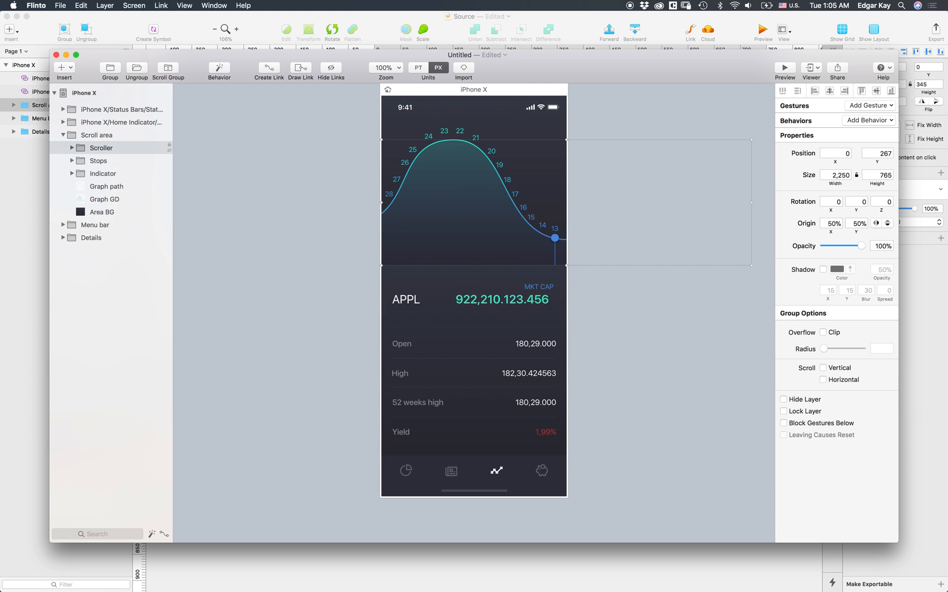
left_click(823, 380)
Step: Create a behavior for the Scroll area group and open it in the Behavior Designer
left_click(111, 137)
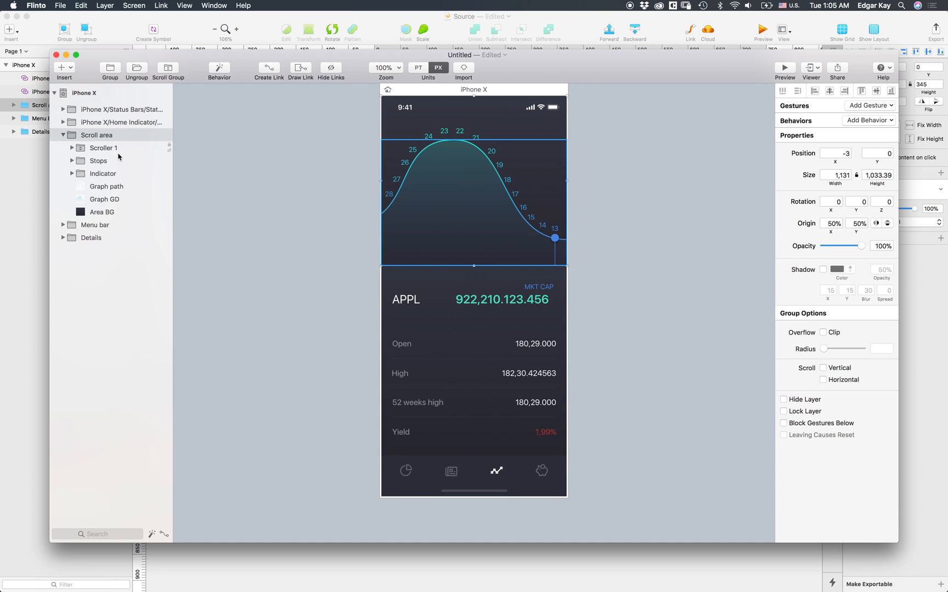
left_click(219, 70)
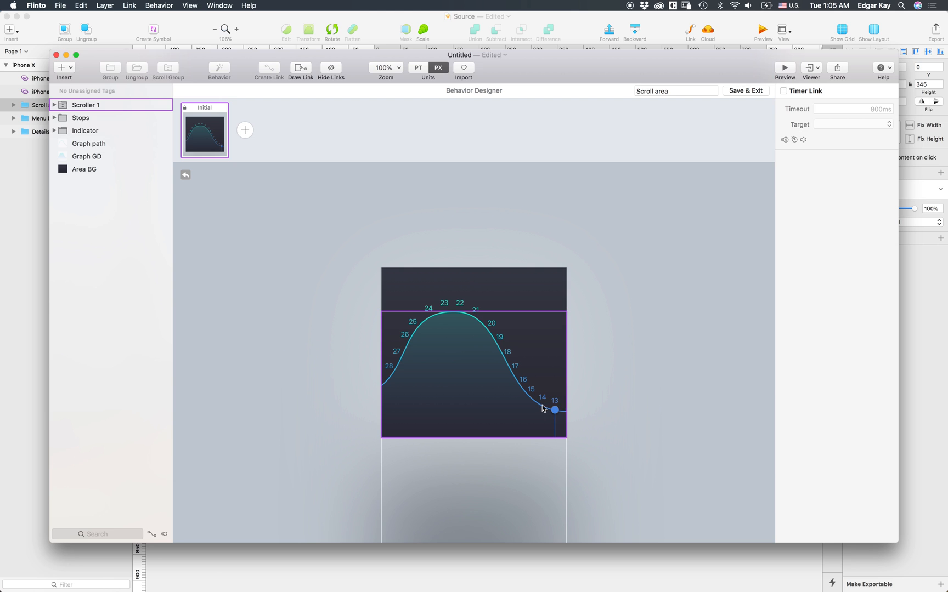
left_click(353, 335)
left_click(346, 323)
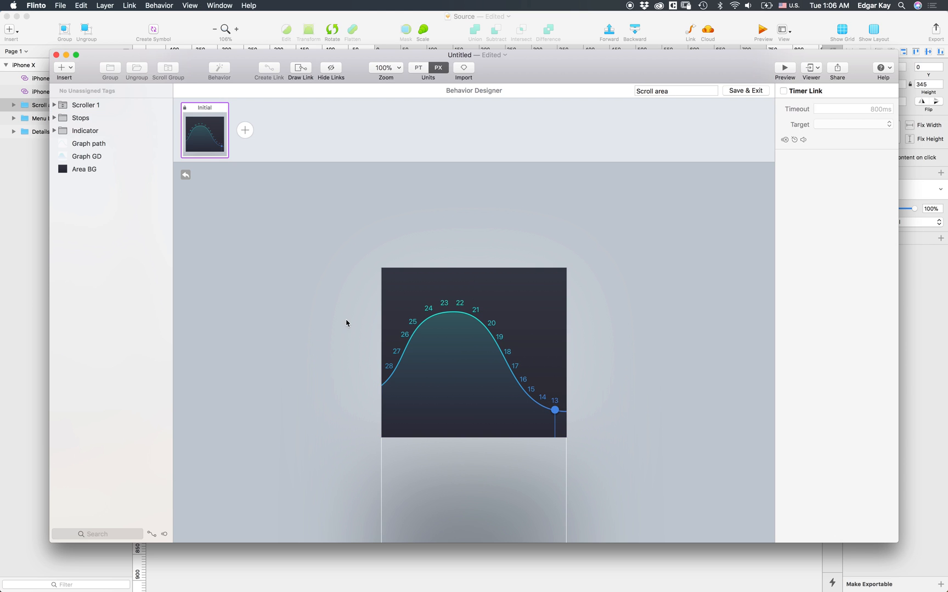
Step: Add a second behavior state and shift the Indicator group 36 px to the left, to X 994.5
left_click(244, 131)
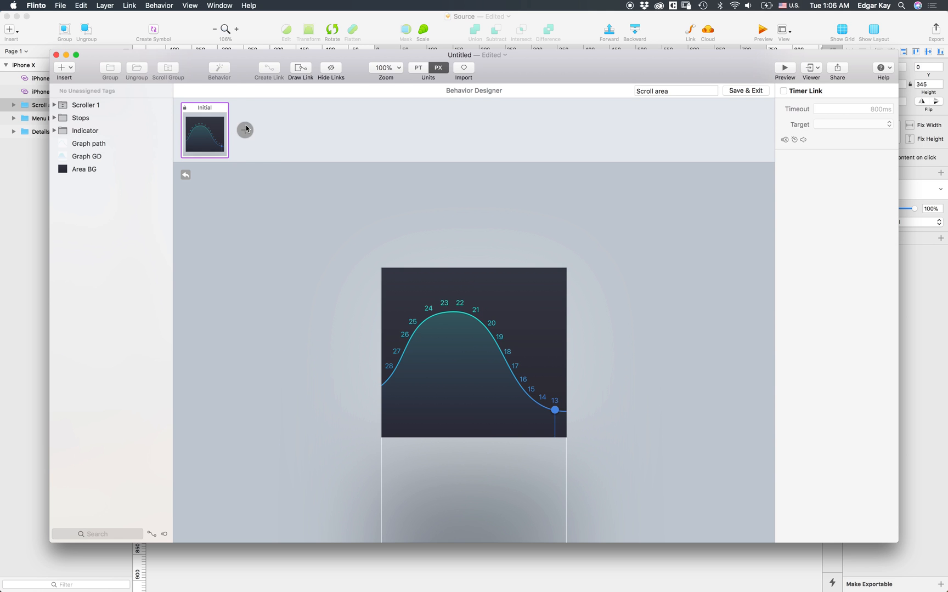
left_click(97, 131)
left_click(849, 154)
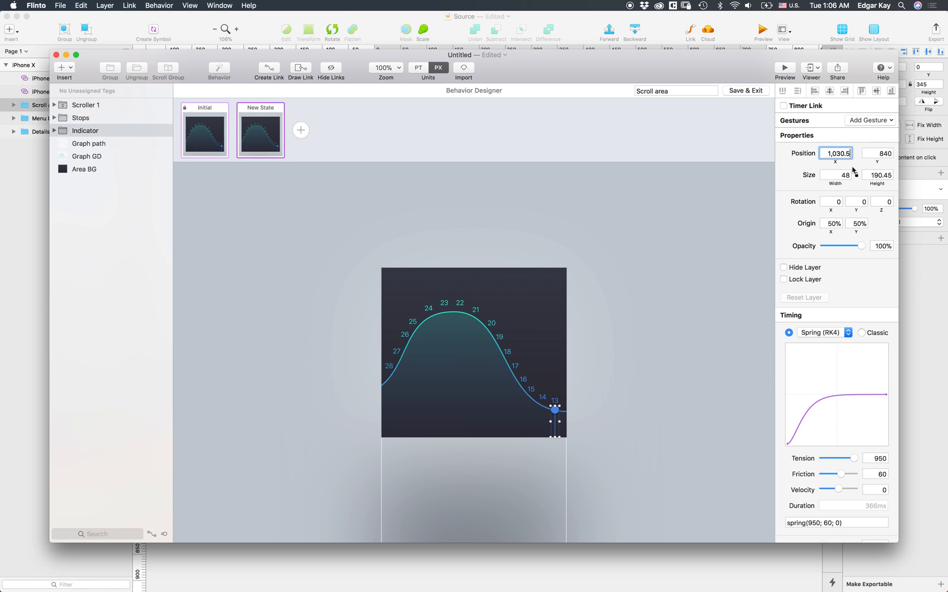
type("-36")
key("Return")
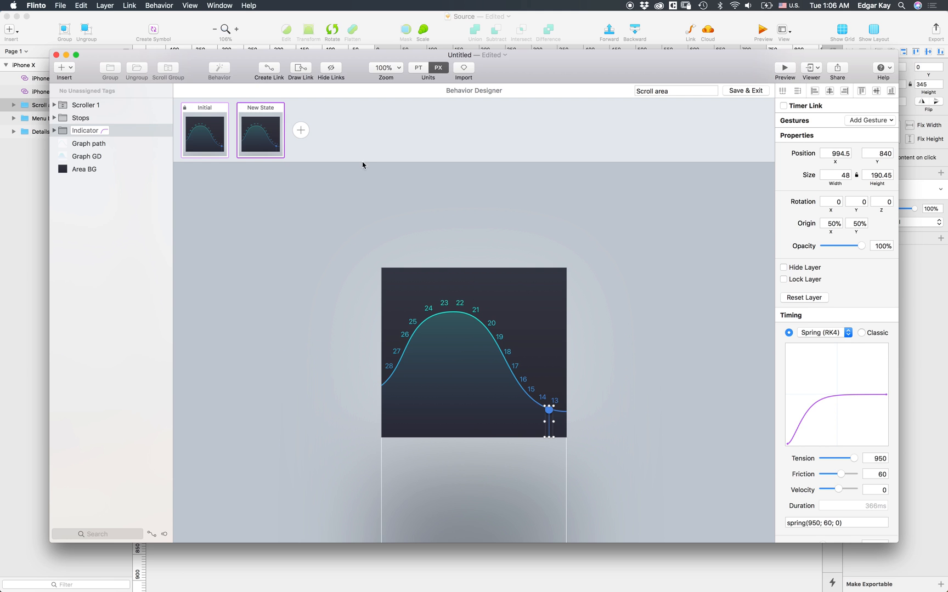
Step: Raise the Indicator's Oval to Y 831 in the second state
scroll(572, 429, "up", 5)
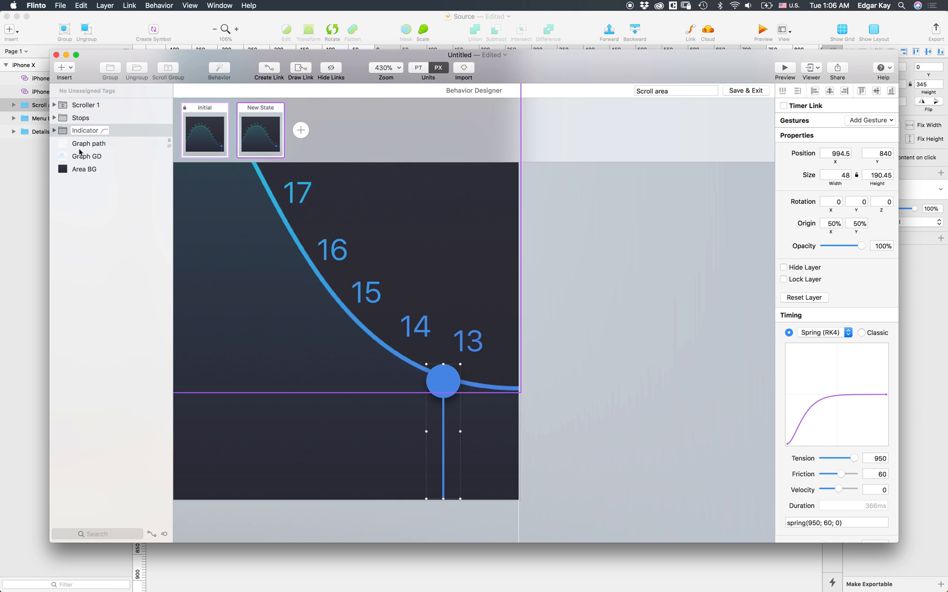
left_click(55, 130)
key("Escape")
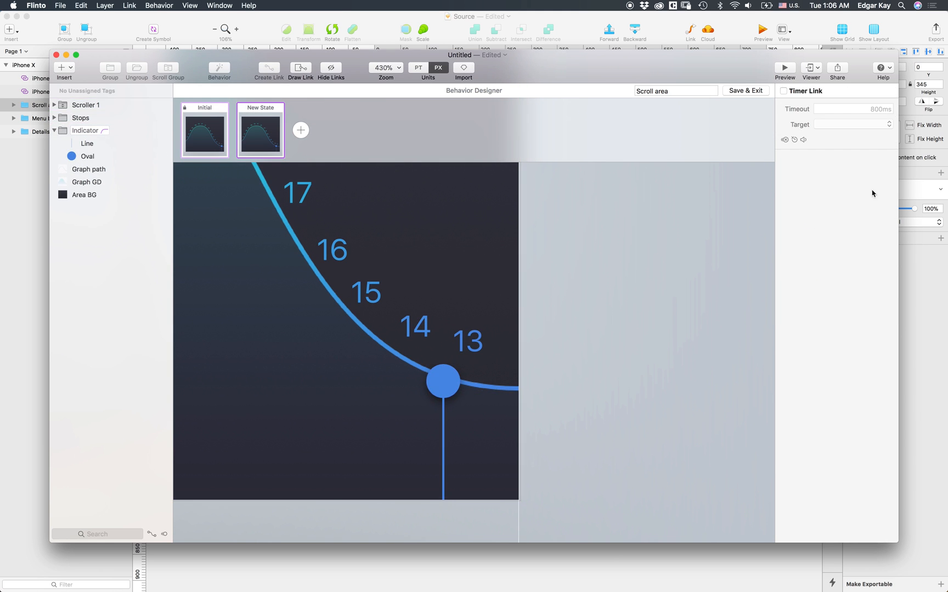
left_click(88, 157)
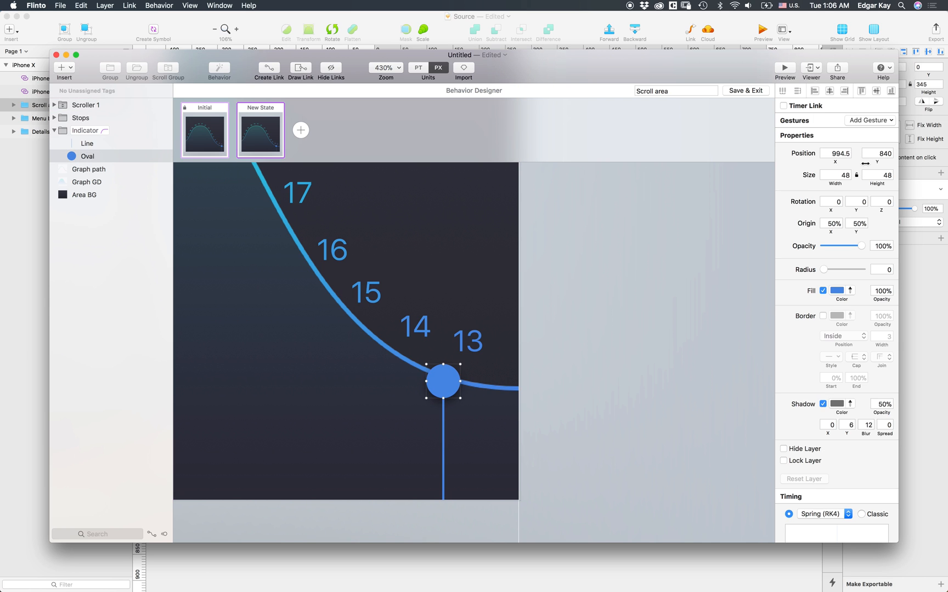
left_click_drag(879, 161, 874, 161)
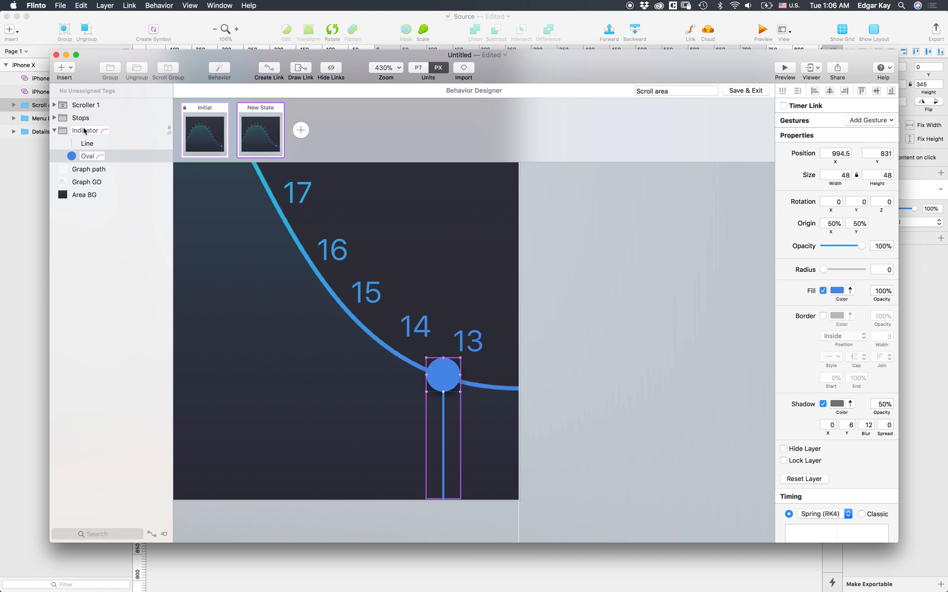
Step: Add a third behavior state with the Indicator group selected
left_click(85, 130)
left_click(300, 129)
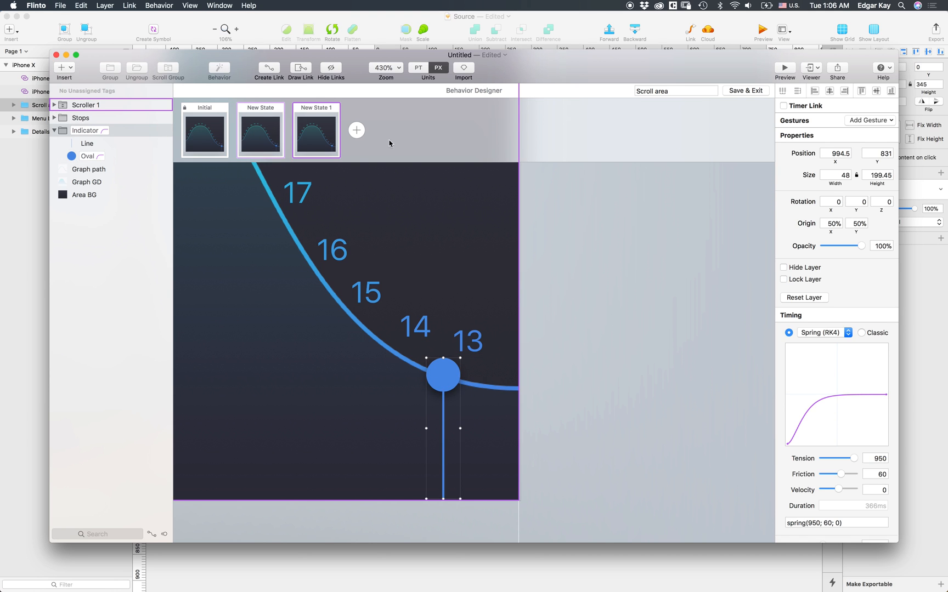
left_click(849, 153)
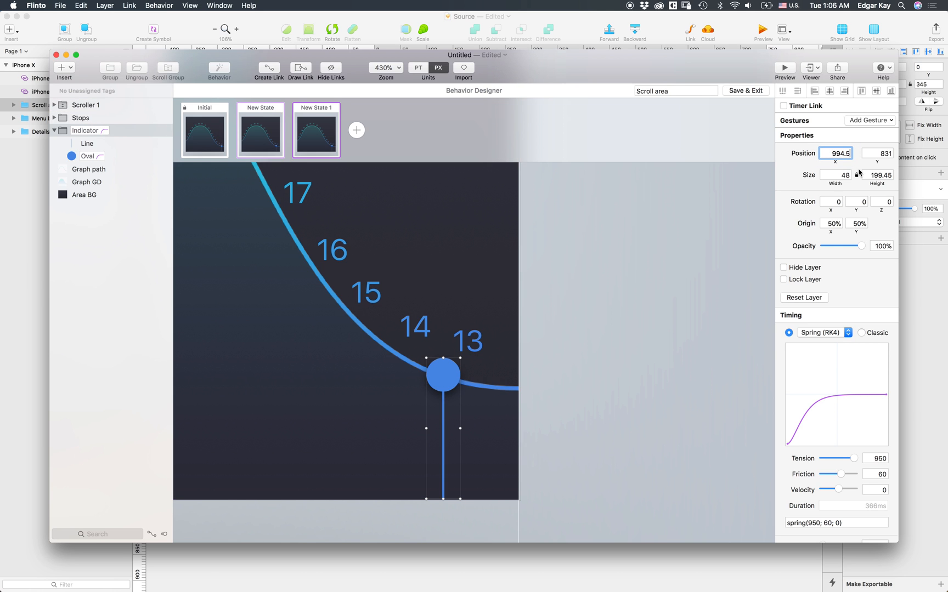
type("+39")
key("Return")
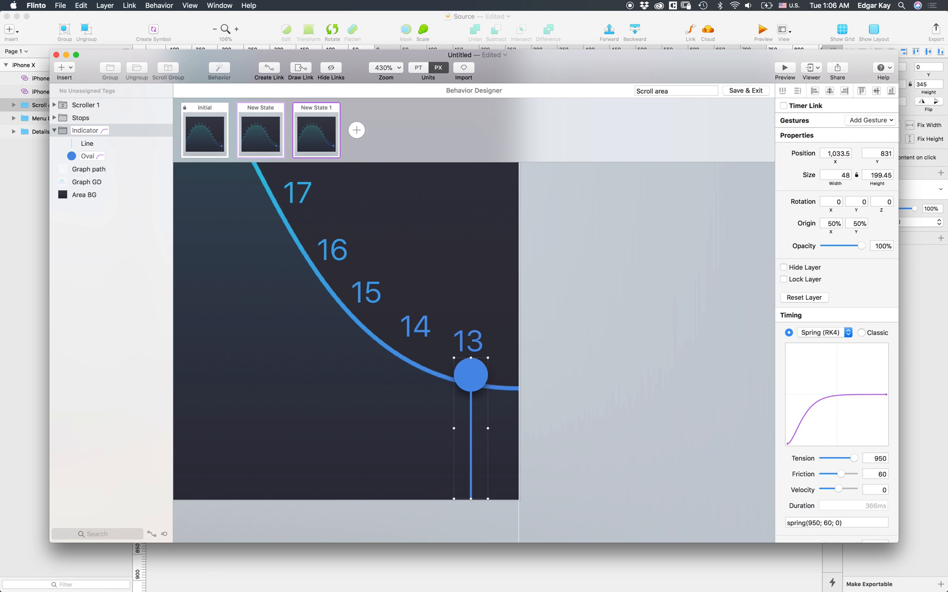
left_click(850, 158)
type("-39")
key("Return")
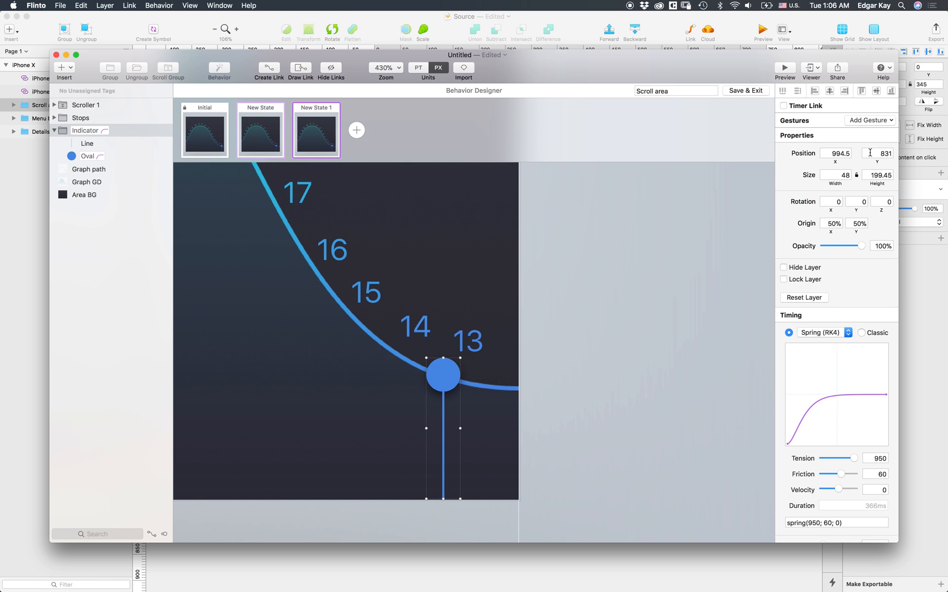
Step: Shift the Indicator 39 px left to X 955.5 in the third state, raising its Oval onto the curve with the Line 192 px high
left_click(848, 153)
type("-39")
key("Return")
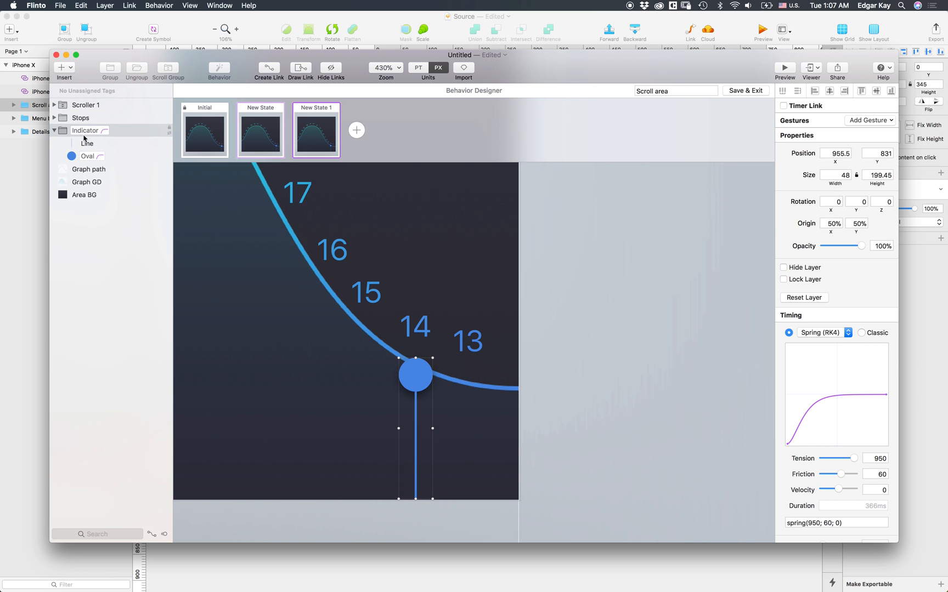
left_click(91, 156)
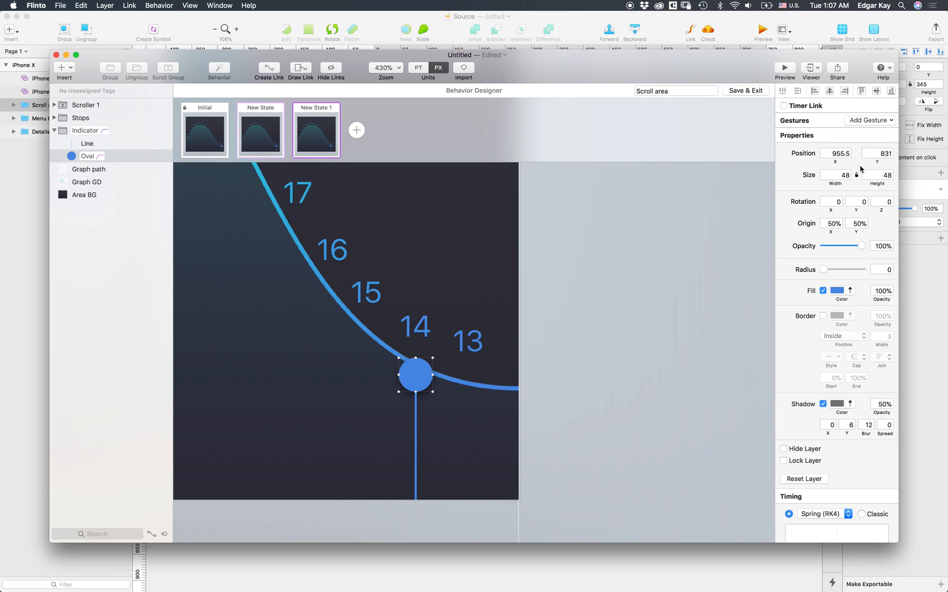
left_click(418, 391)
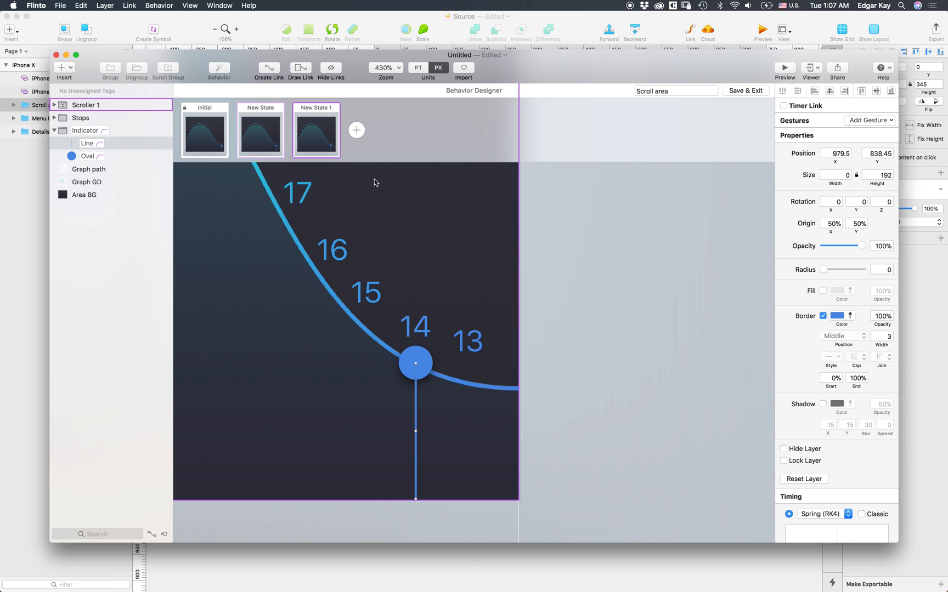
Step: Add a fourth state to the Scroll area behavior
left_click(356, 130)
left_click(850, 155)
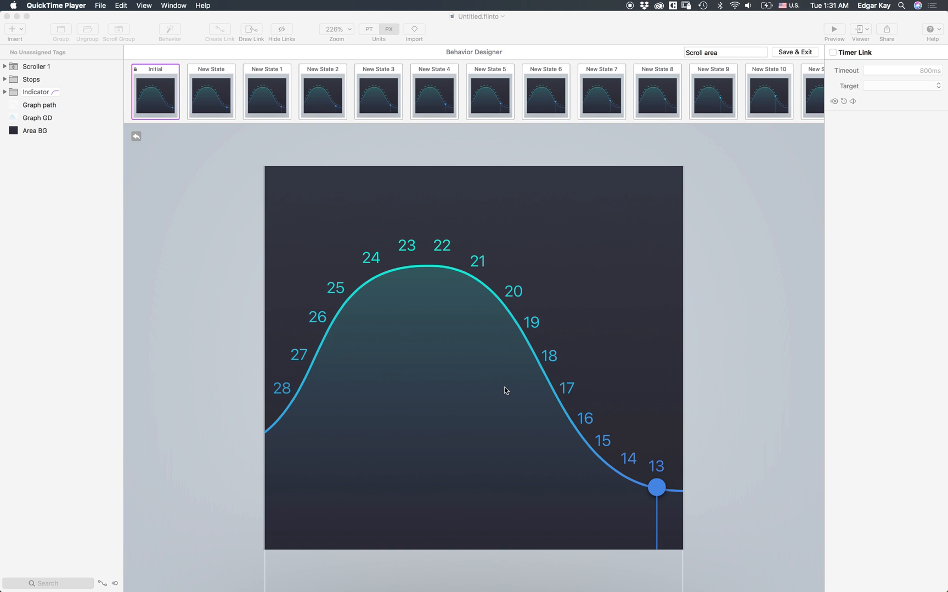
Step: Review the behavior's states and check the indicator's position along the curve from New State to New State 4
scroll(489, 85, "right", 15)
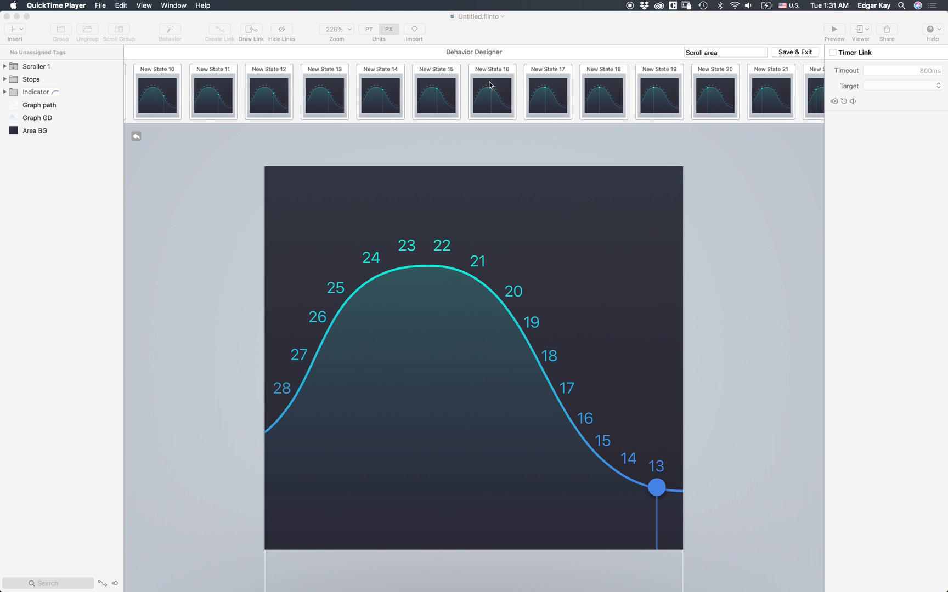
scroll(490, 85, "left", 15)
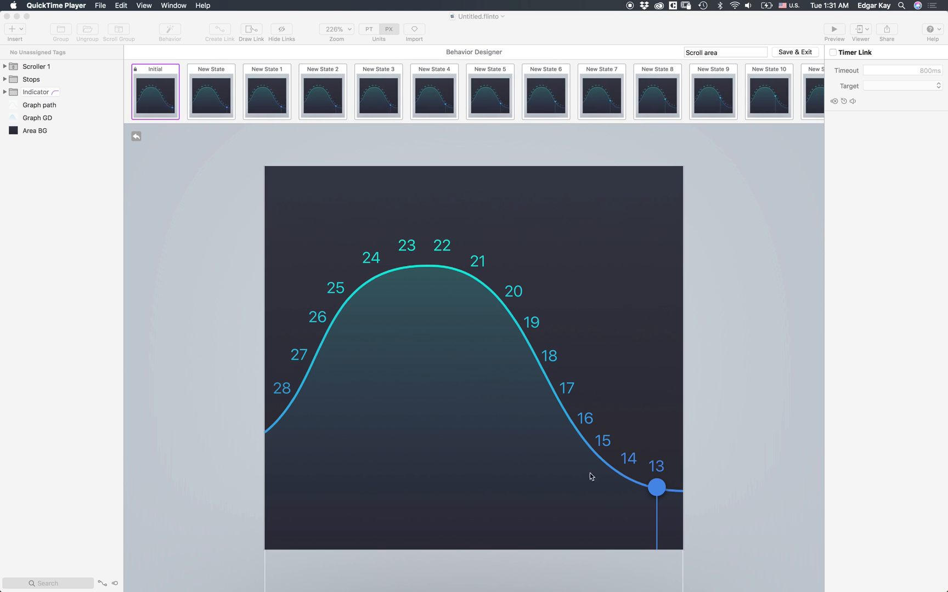
left_click(214, 114)
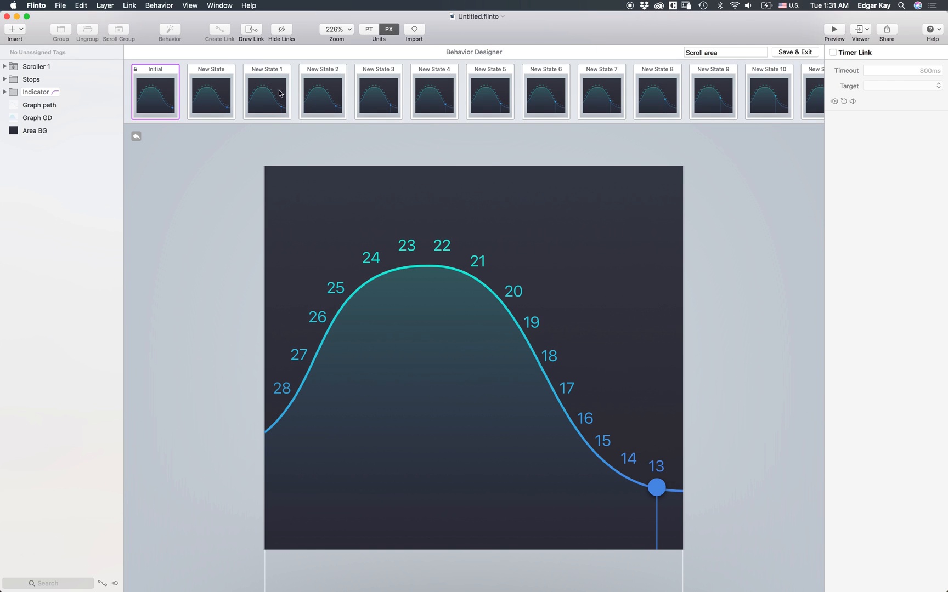
left_click(216, 94)
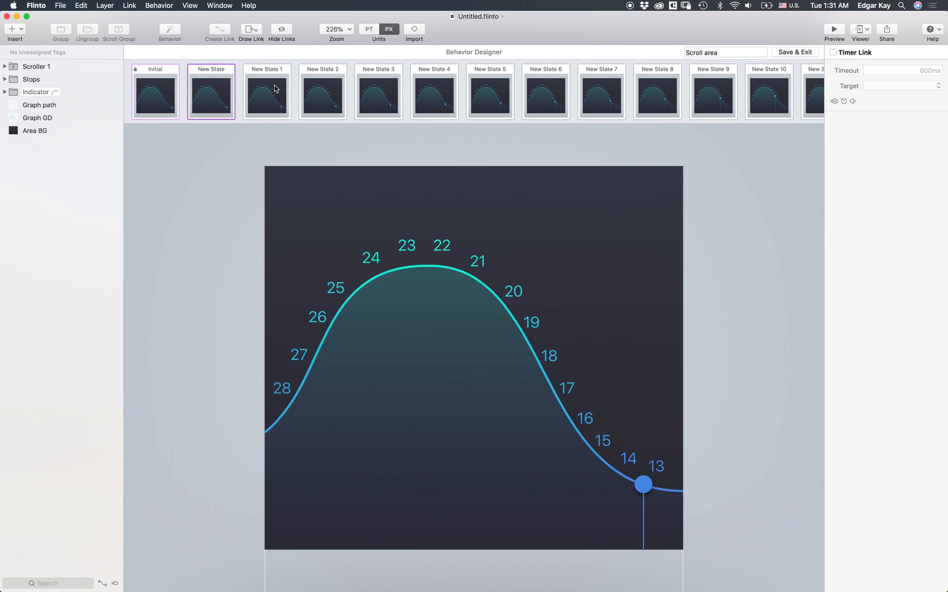
left_click(284, 94)
left_click(315, 101)
left_click(385, 98)
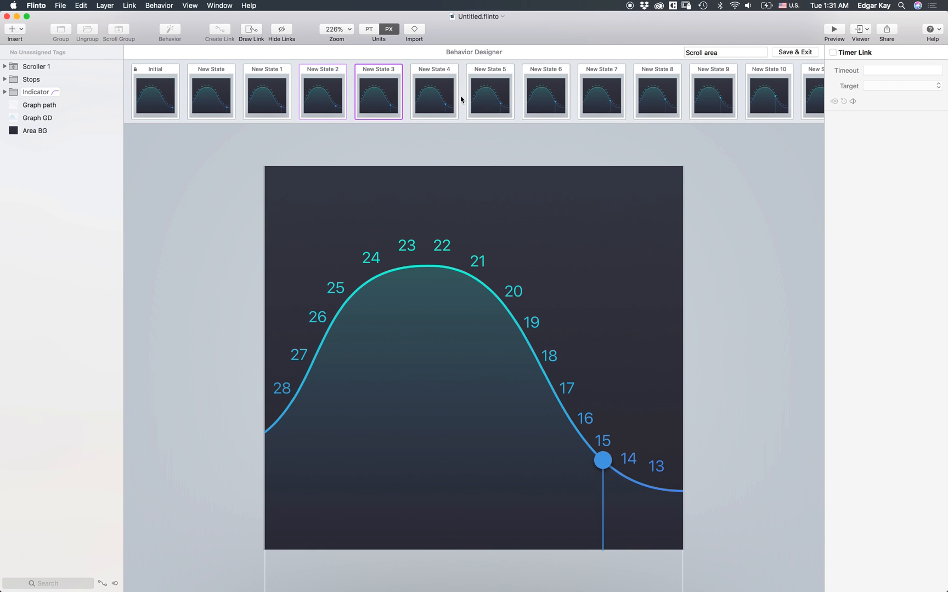
left_click(451, 99)
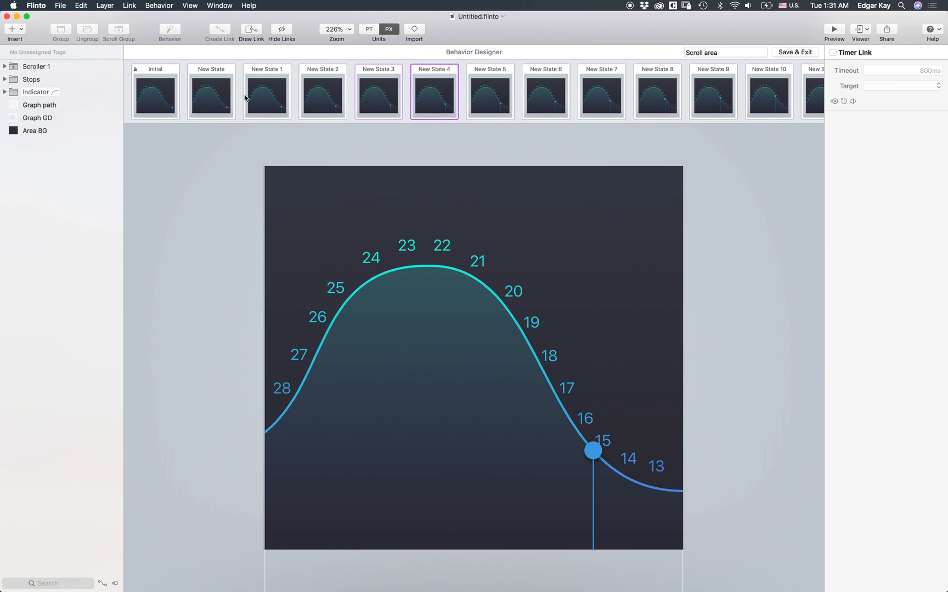
Step: Check the Initial state and its Stops labels, and save and exit the Scroll area behavior
left_click(166, 99)
left_click(202, 99)
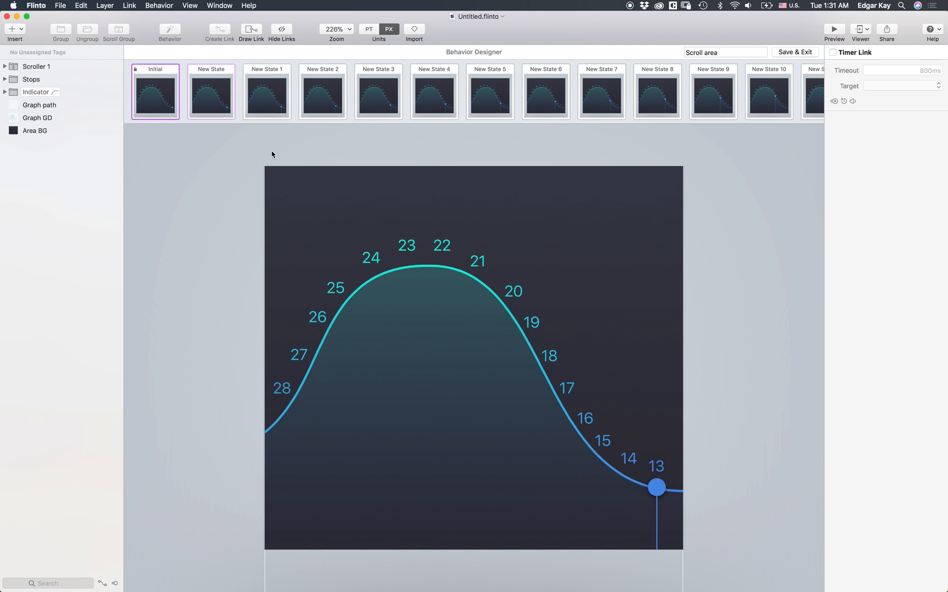
left_click(4, 80)
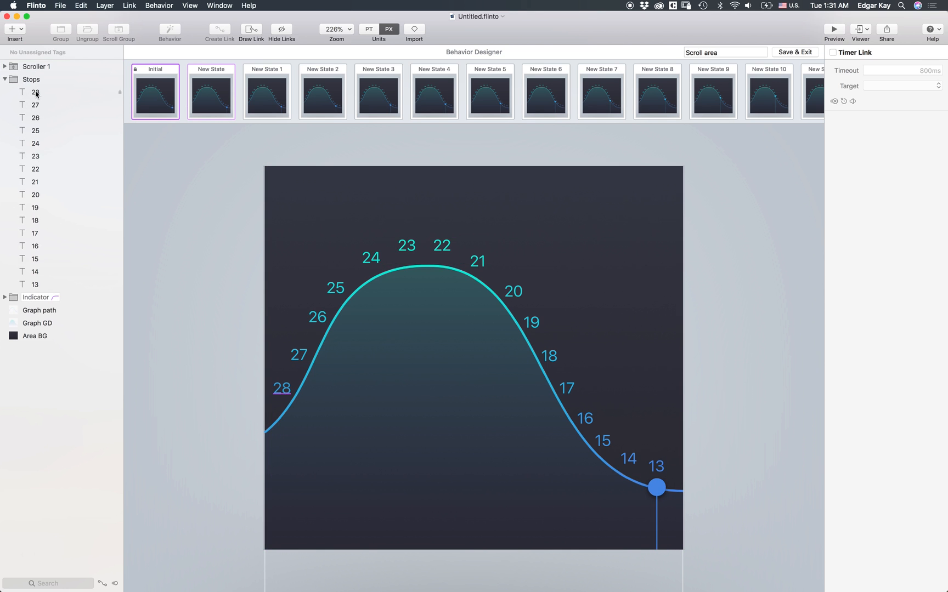
left_click(36, 94)
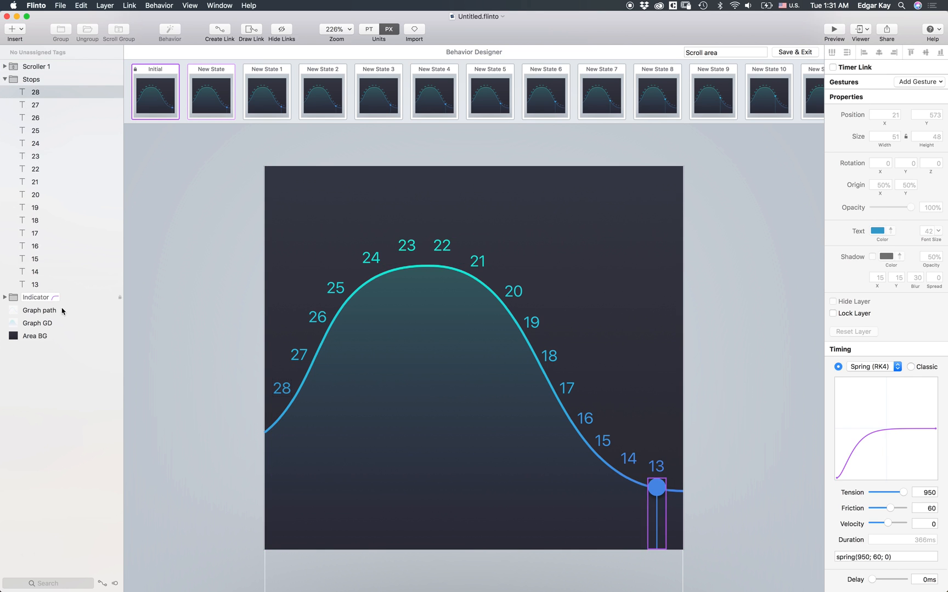
left_click(795, 52)
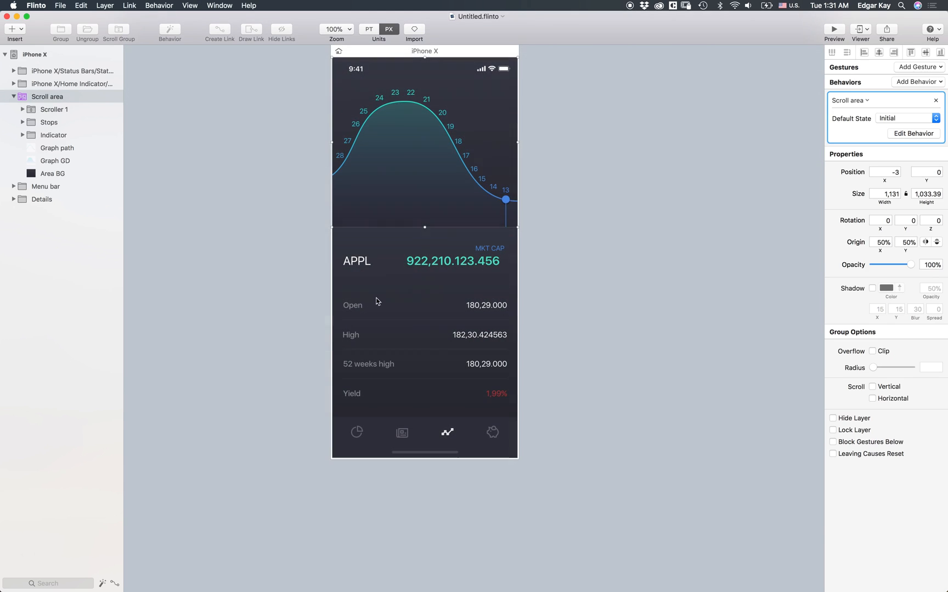
Step: Set the opacity of the Stops labels 14 through 28 to 0%, leaving out label 13
left_click(22, 123)
left_click(41, 136)
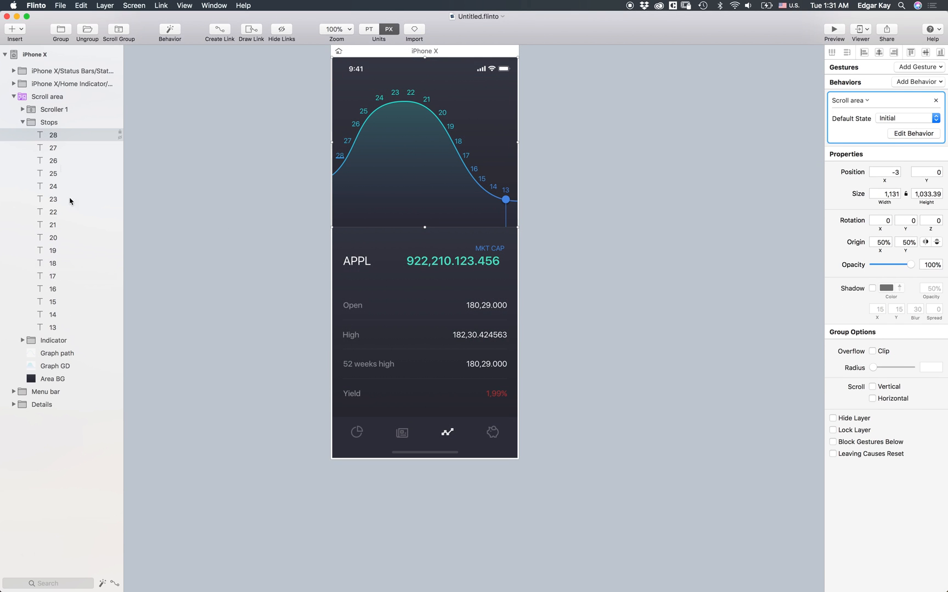
left_click(68, 330, "shift")
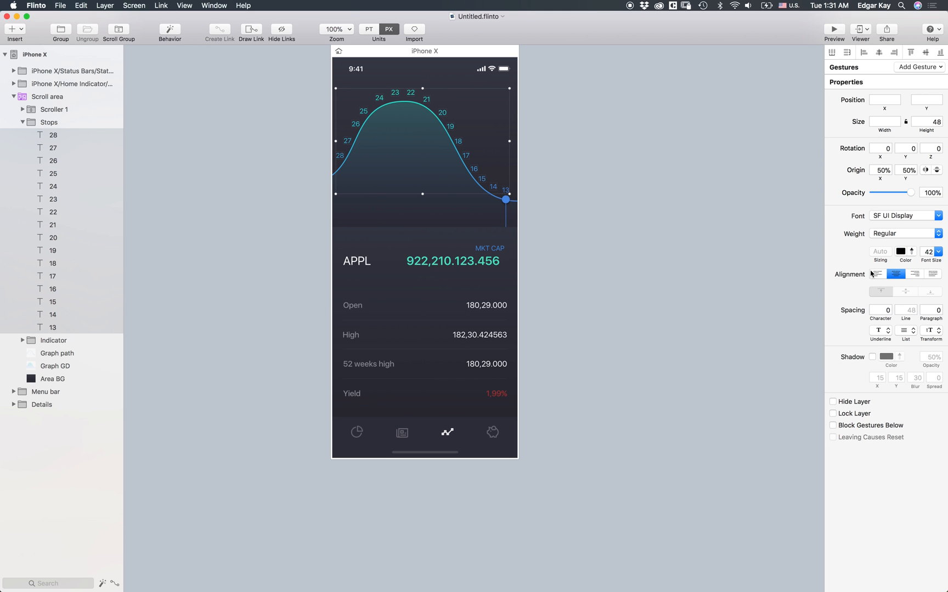
left_click(51, 328, "super")
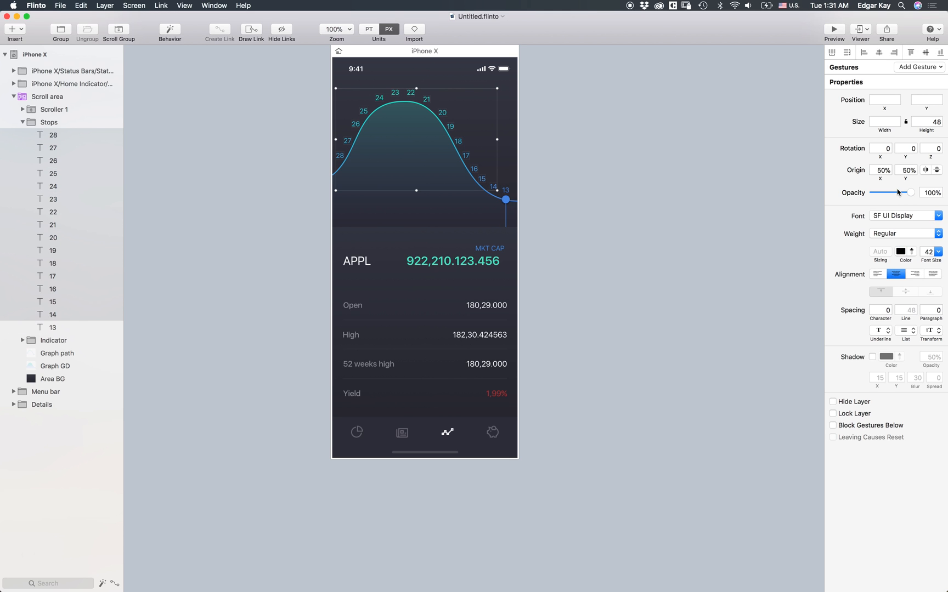
left_click_drag(911, 193, 872, 193)
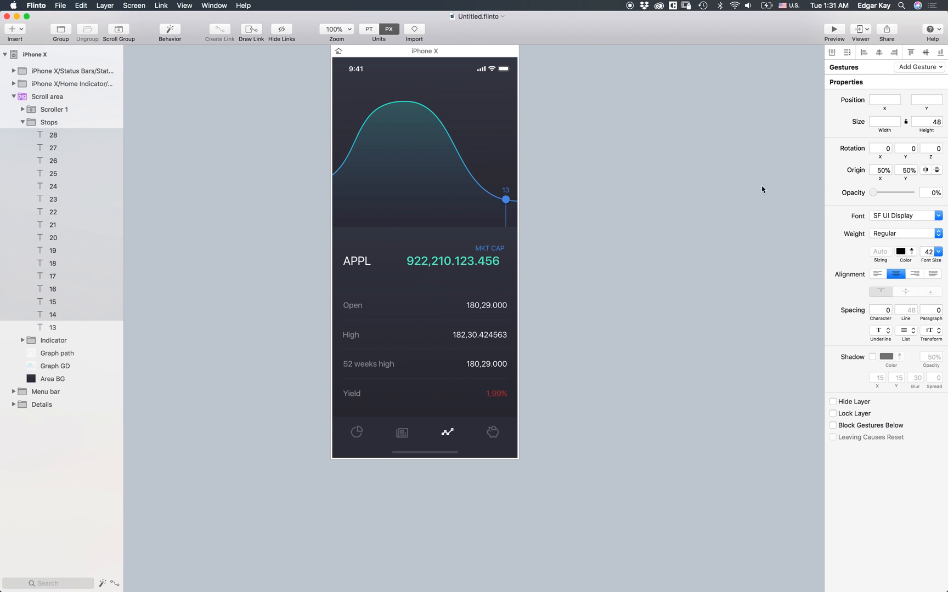
Step: Reopen the Scroll area behavior and fade out the 13 label in New State by lowering its opacity
left_click(47, 97)
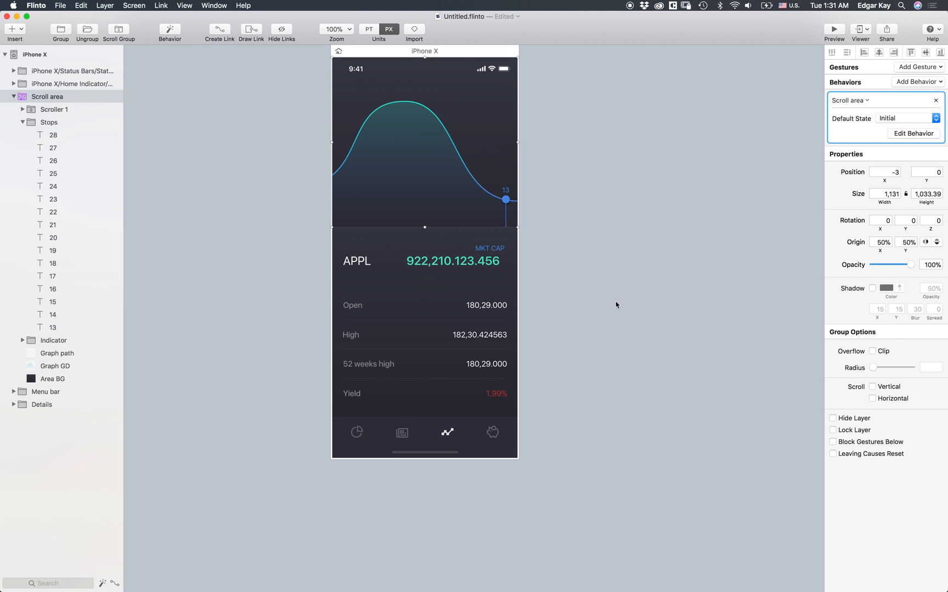
left_click(169, 32)
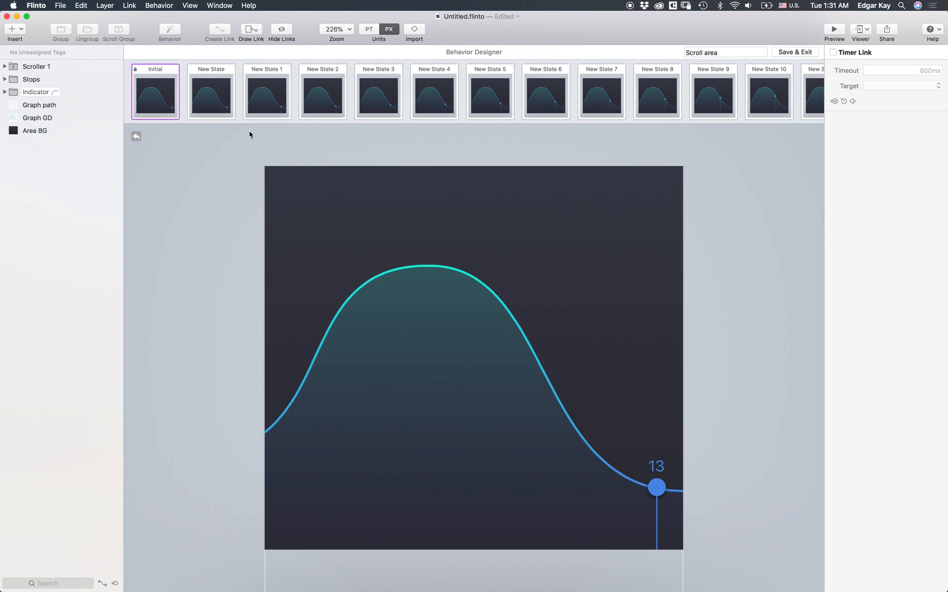
left_click(213, 97)
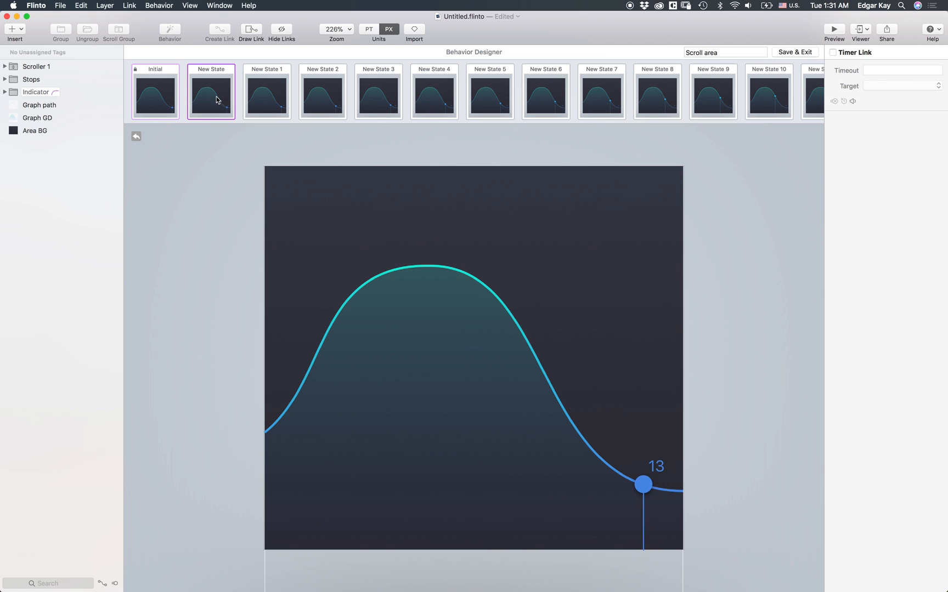
left_click(5, 79)
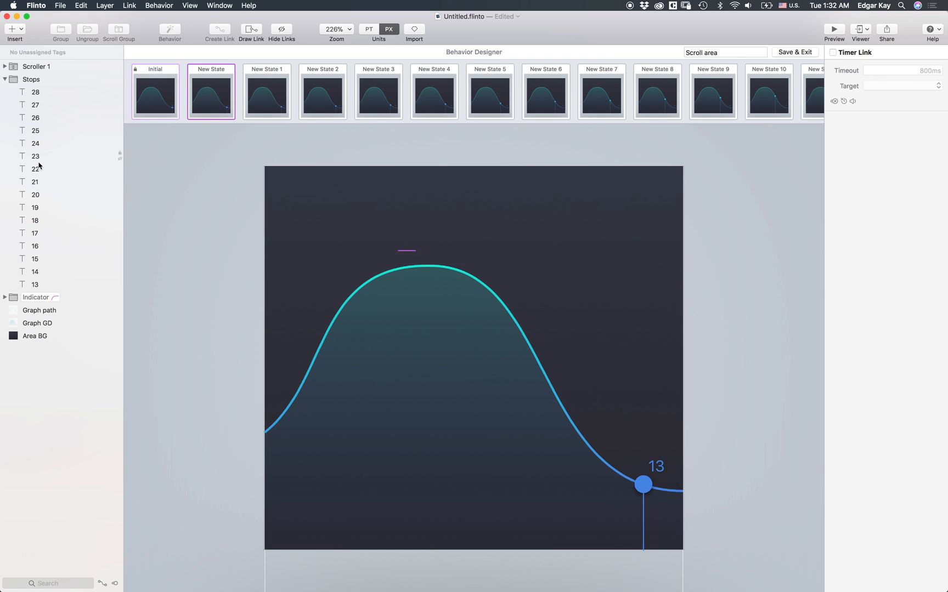
left_click(35, 284)
left_click_drag(919, 207, 757, 212)
Step: In New State 1, set label 14's opacity to 100% and label 13's to 0%, and hide label 13 in New State 2
left_click(268, 98)
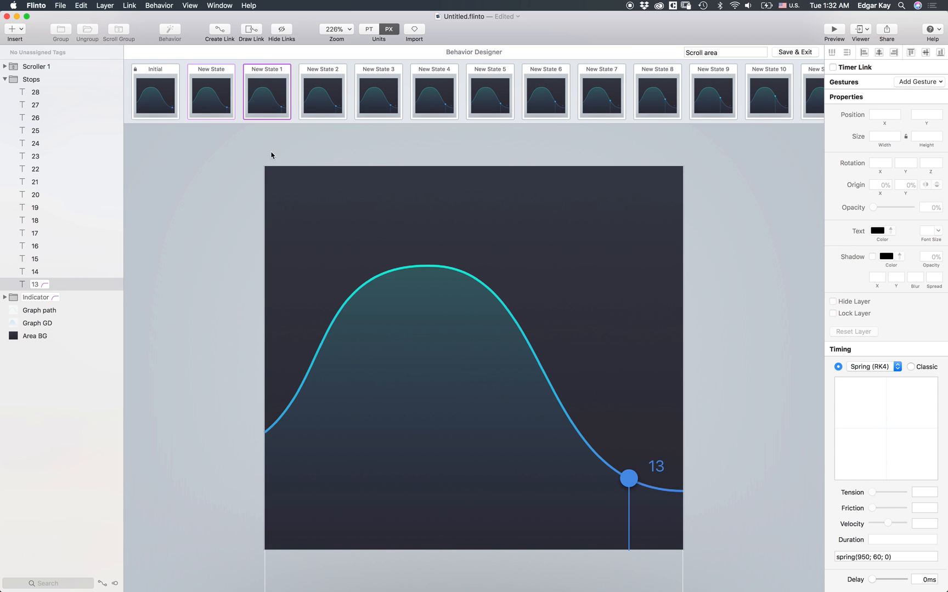
left_click(35, 272)
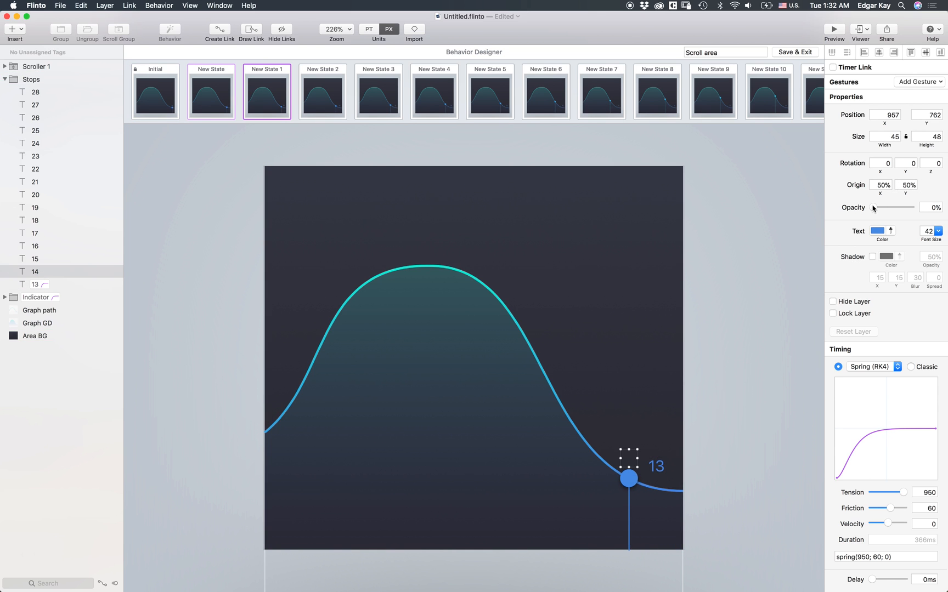
left_click_drag(872, 207, 911, 207)
left_click(58, 286)
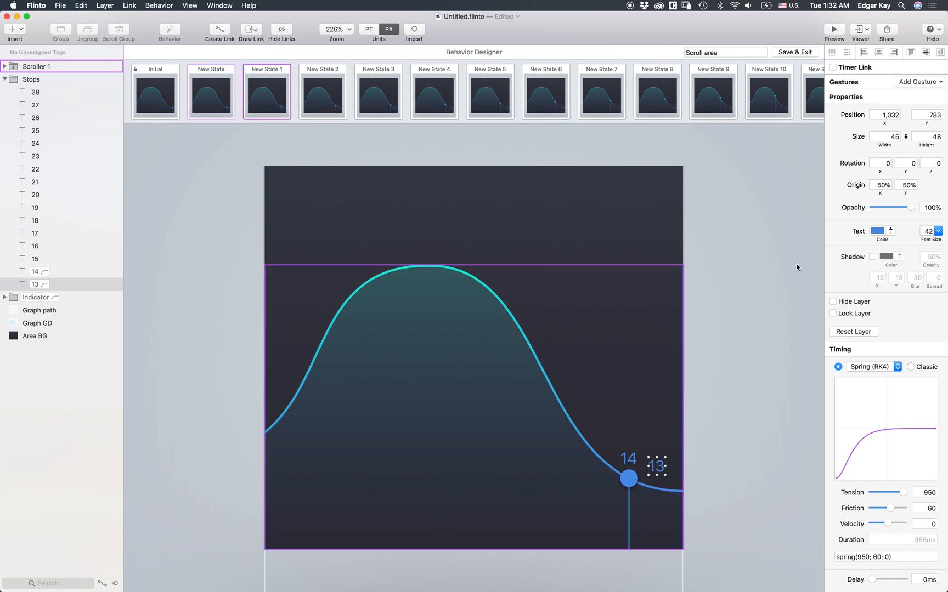
left_click_drag(910, 207, 872, 207)
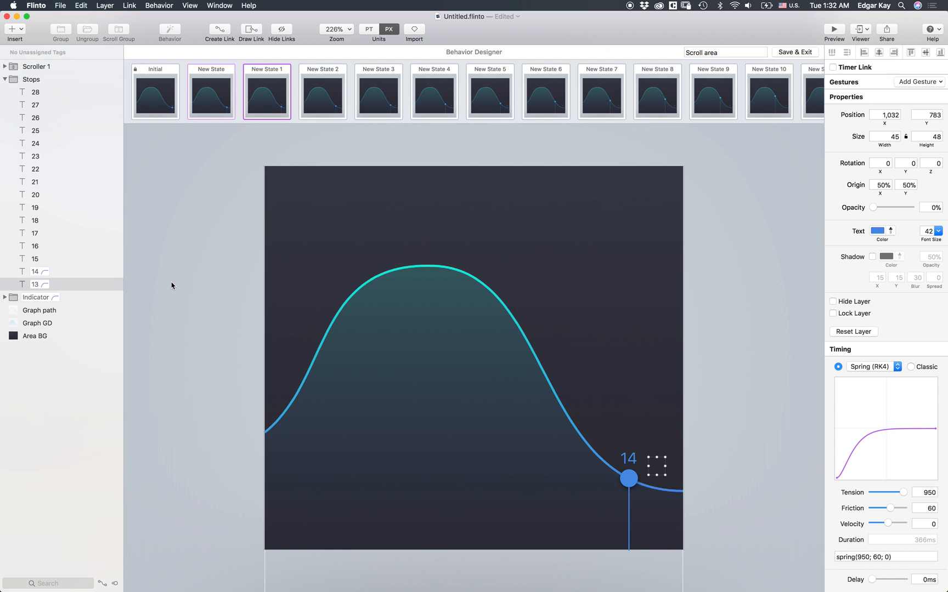
left_click(329, 104)
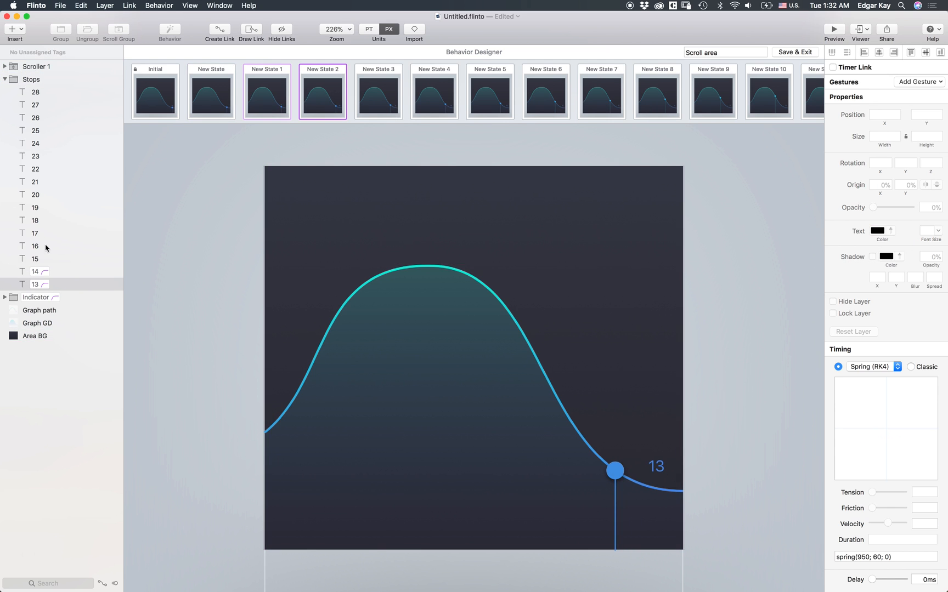
left_click_drag(910, 208, 872, 208)
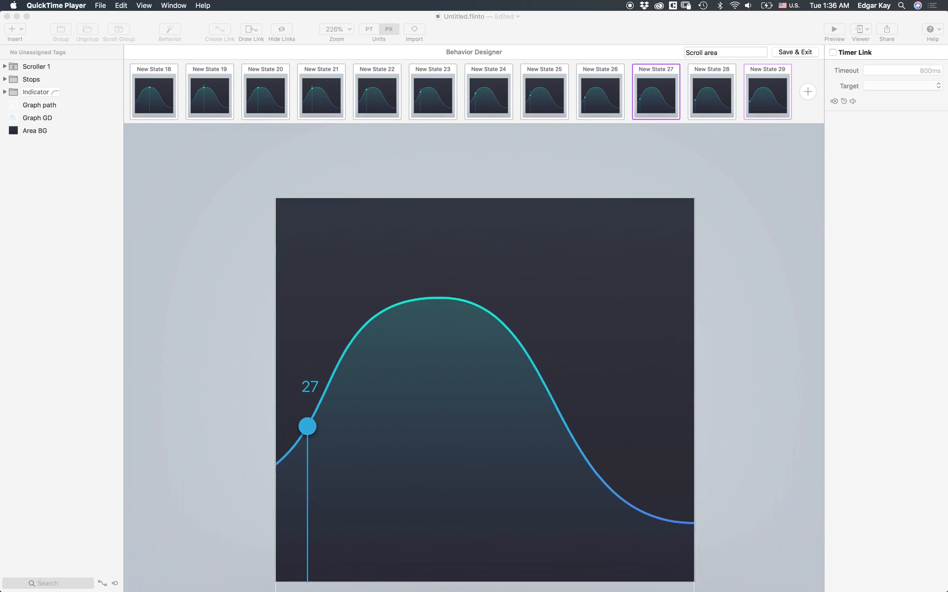
Step: Review the behavior states from Initial to New State 29, checking the number label and indicator position along the curve
scroll(196, 97, "left", 15)
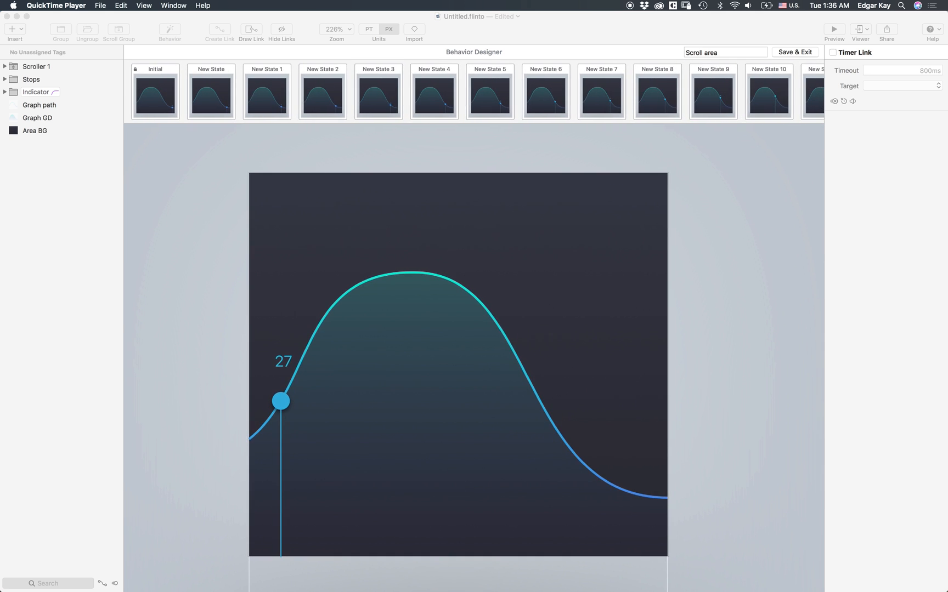
left_click(196, 98)
left_click(165, 102)
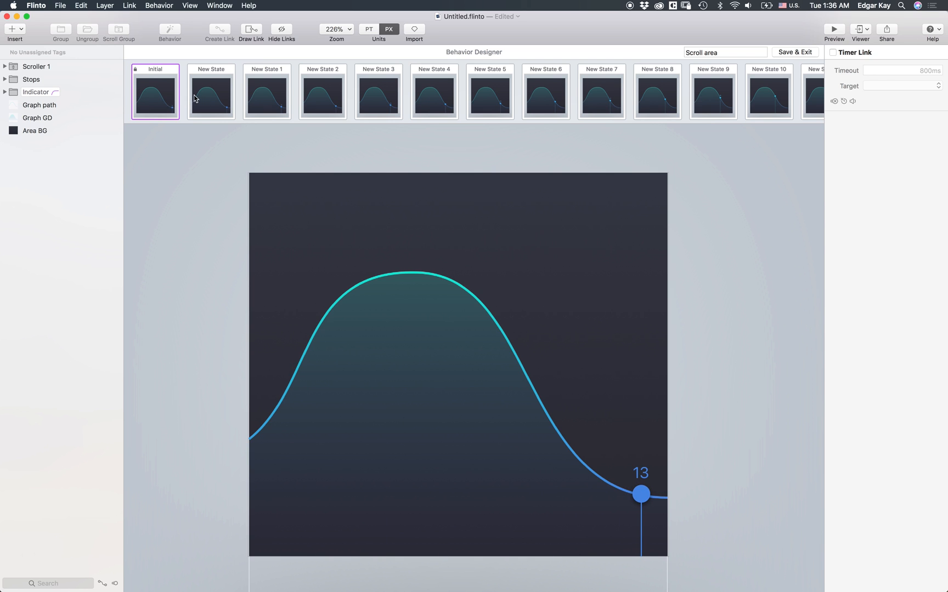
left_click(212, 99)
left_click(262, 99)
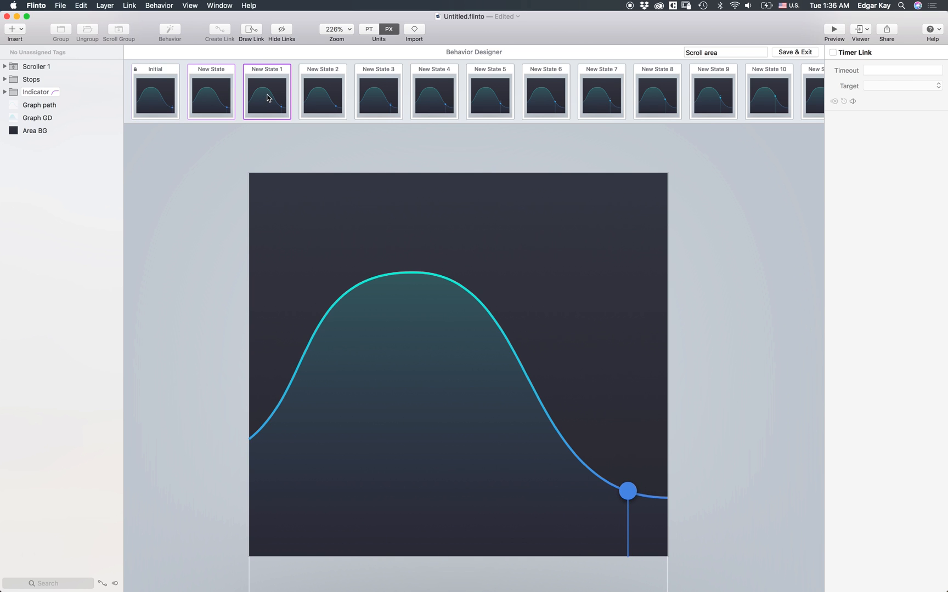
left_click(324, 101)
left_click(375, 106)
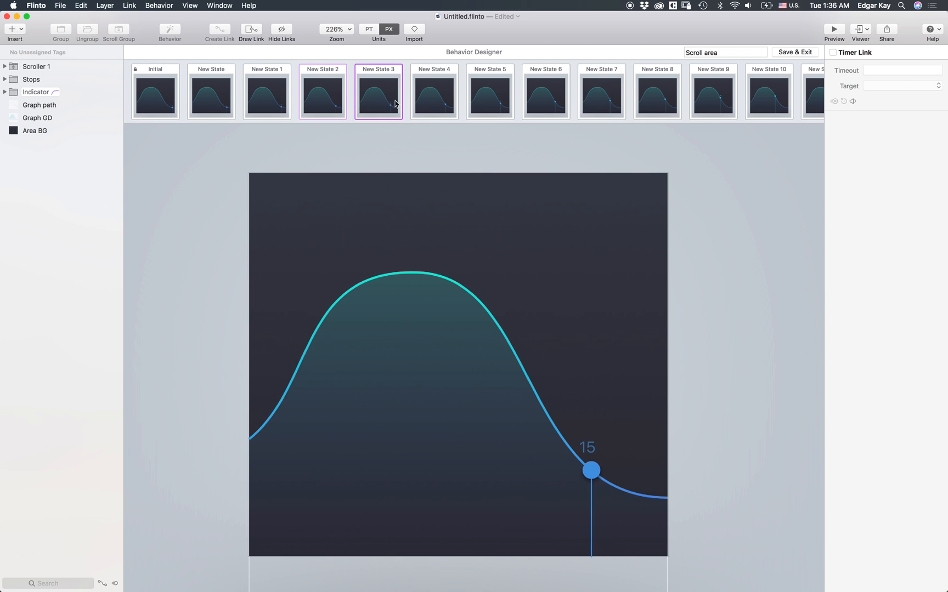
left_click(425, 106)
left_click(487, 106)
left_click(552, 104)
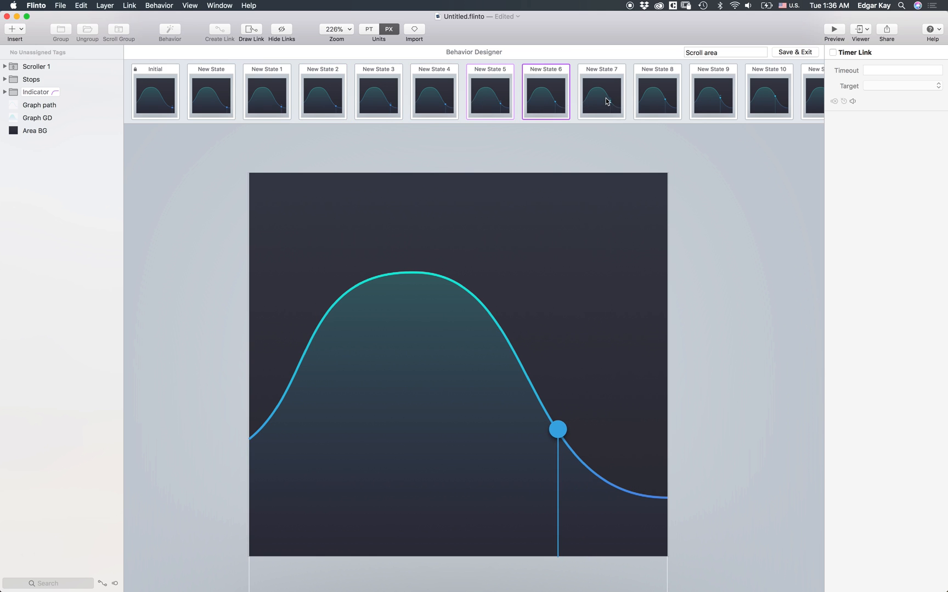
left_click(606, 98)
left_click(657, 98)
scroll(713, 104, "right", 15)
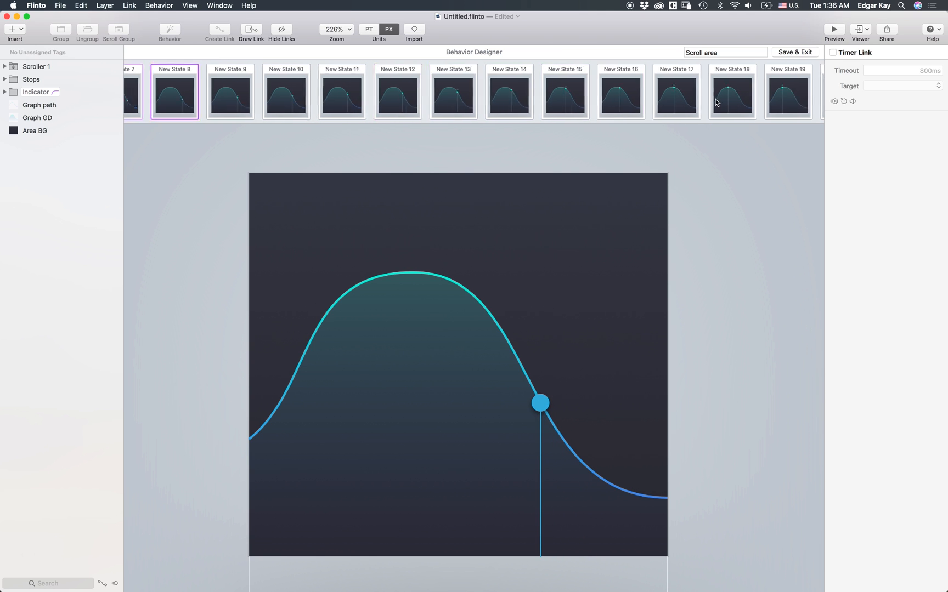
left_click(710, 102)
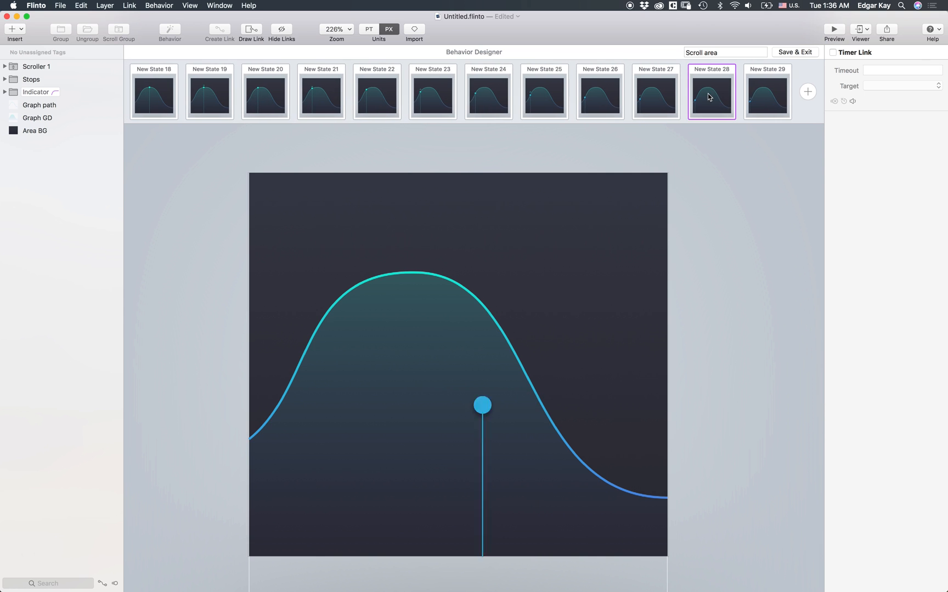
left_click(753, 100)
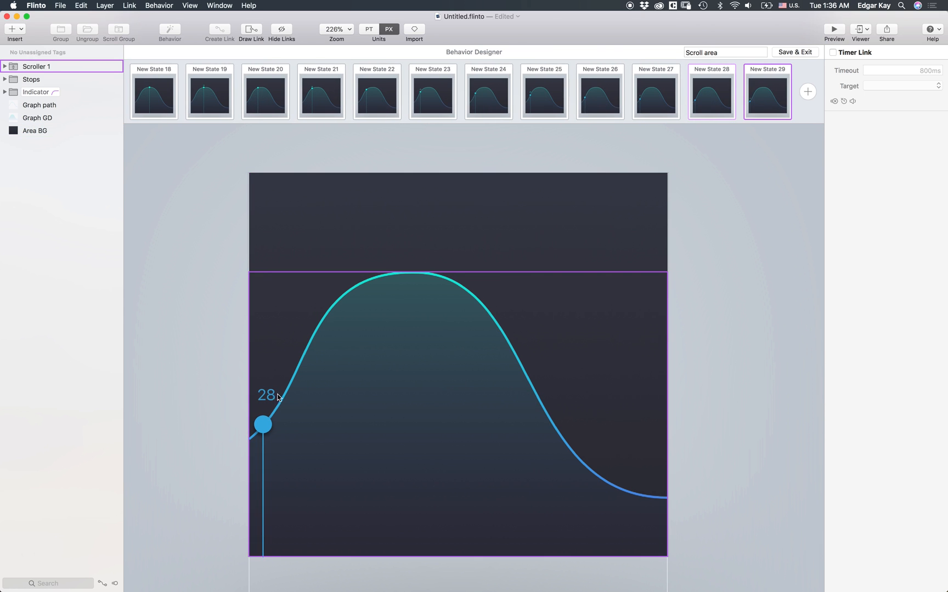
left_click(650, 108)
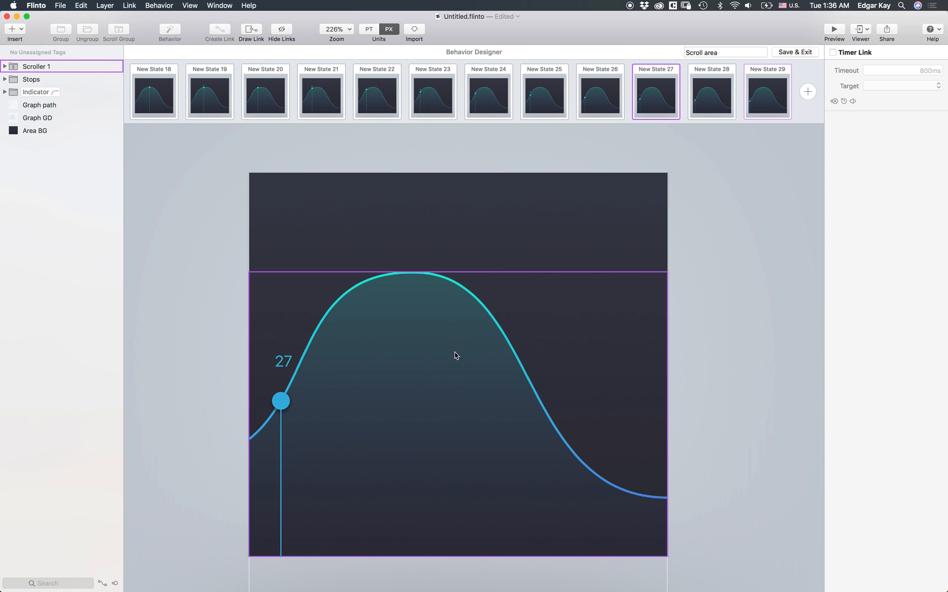
Step: Examine the properties of the Scroller 1 group and the scroller layer inside it
left_click(25, 67)
left_click(5, 66)
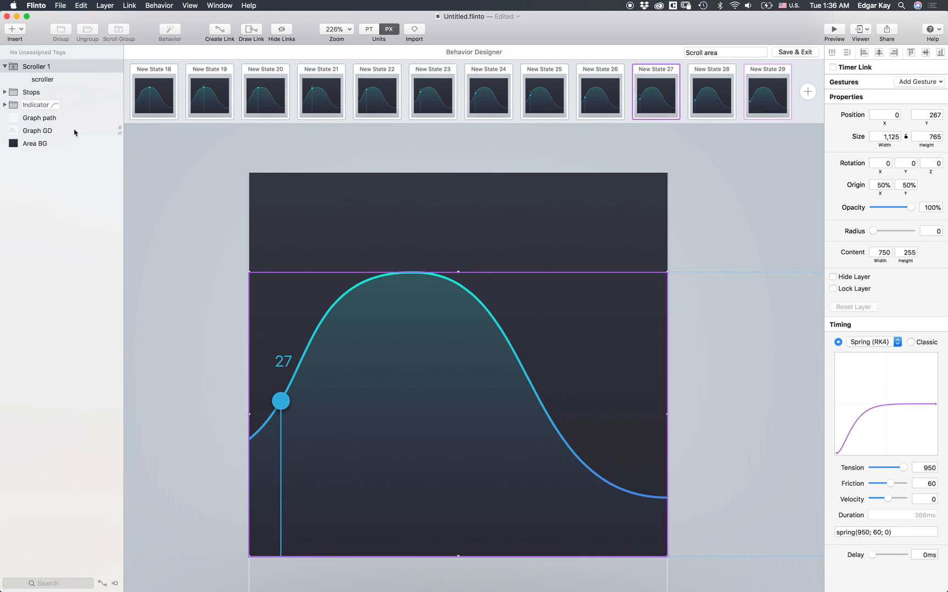
left_click(43, 80)
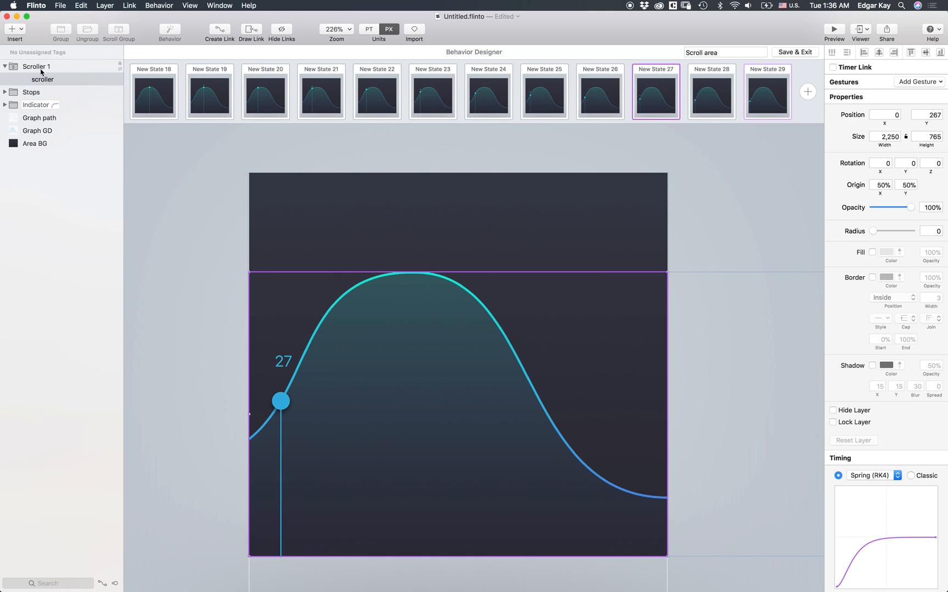
Step: In the Initial state, link Scroller 1 to New State with a Scroll gesture
left_click(41, 70)
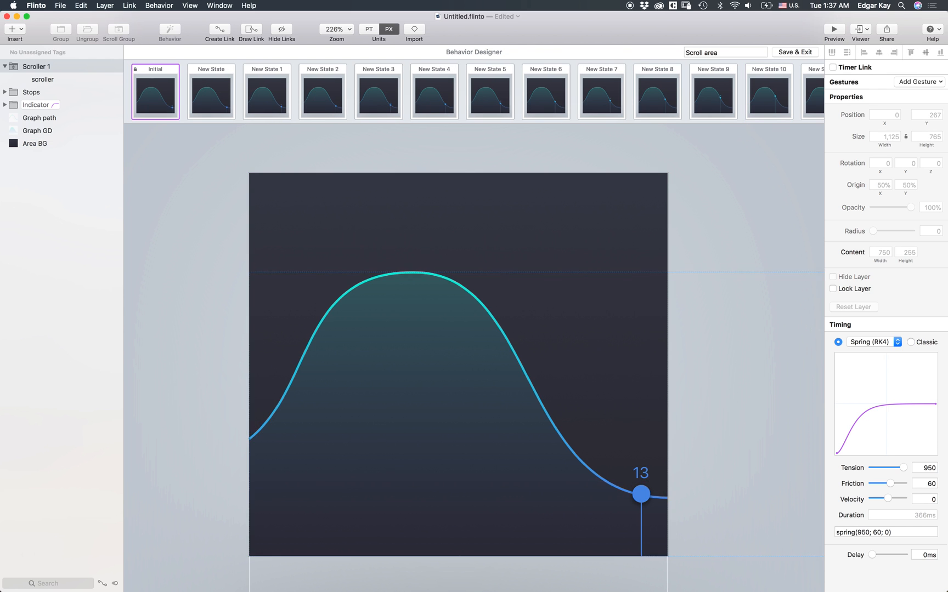
left_click(220, 30)
left_click(208, 86)
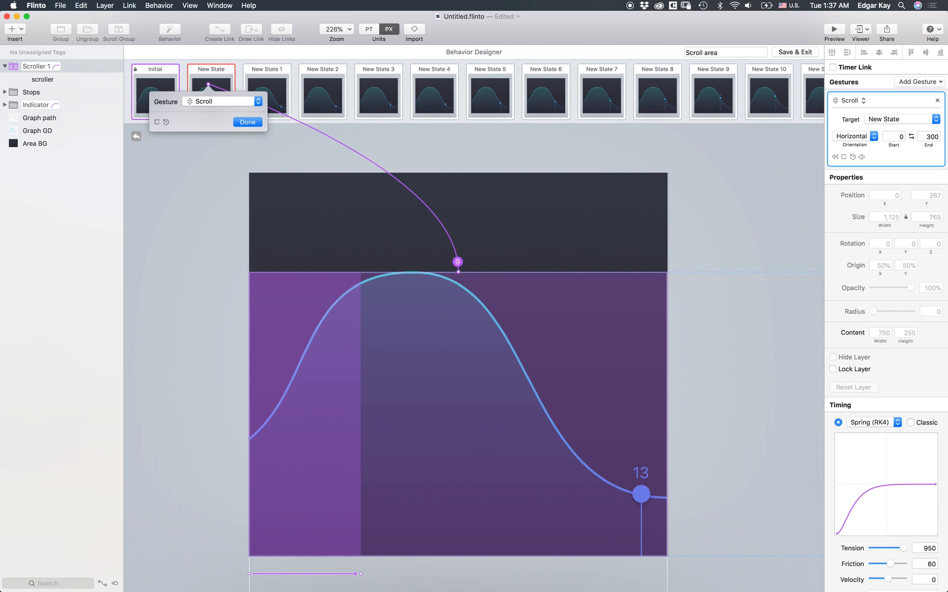
left_click(247, 123)
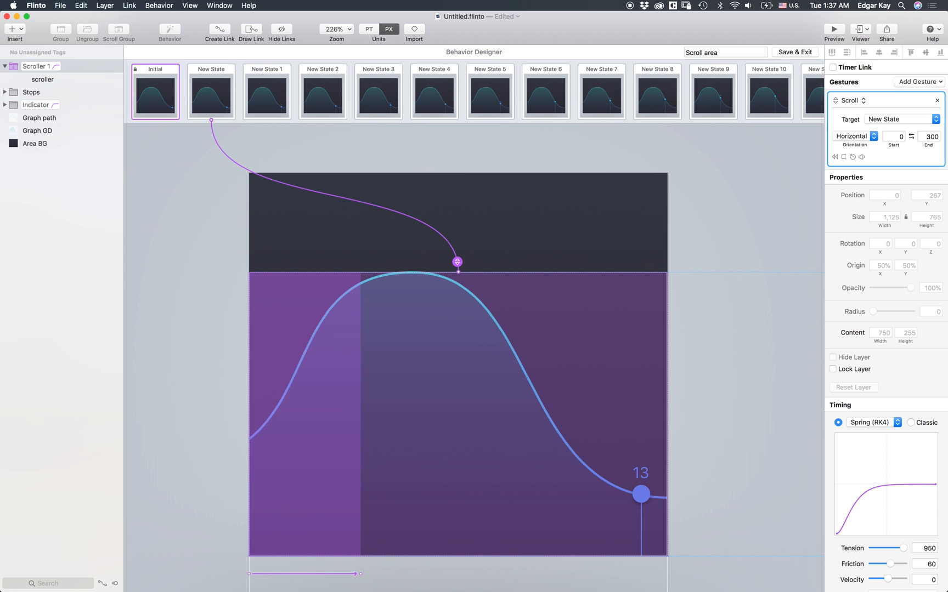
Step: Set the end of the horizontal Scroll gesture targeting New State to 36
left_click(899, 136)
key("Tab")
type("36")
key("Return")
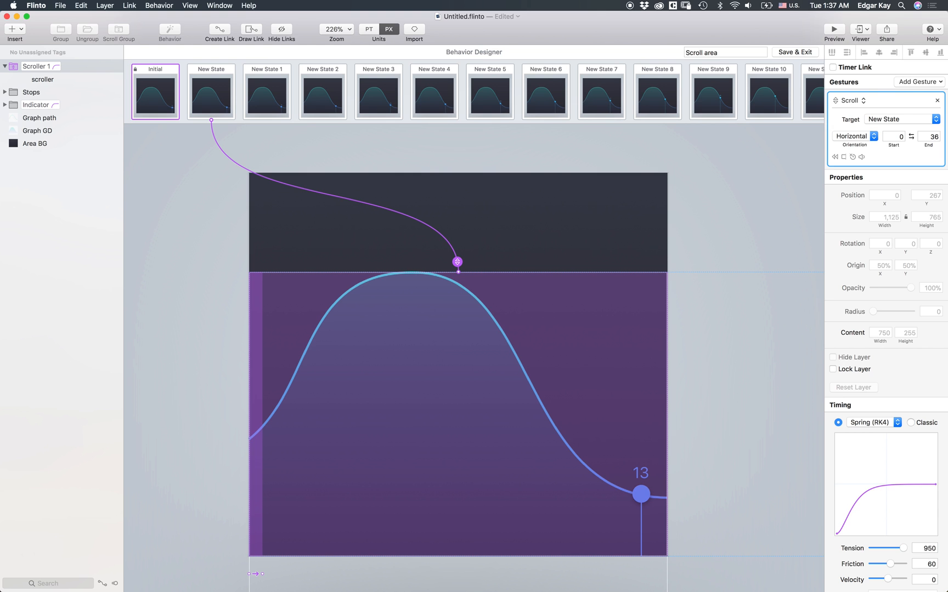
Step: In New State, link Scroller 1 to New State 1 with a Scroll gesture
left_click(211, 93)
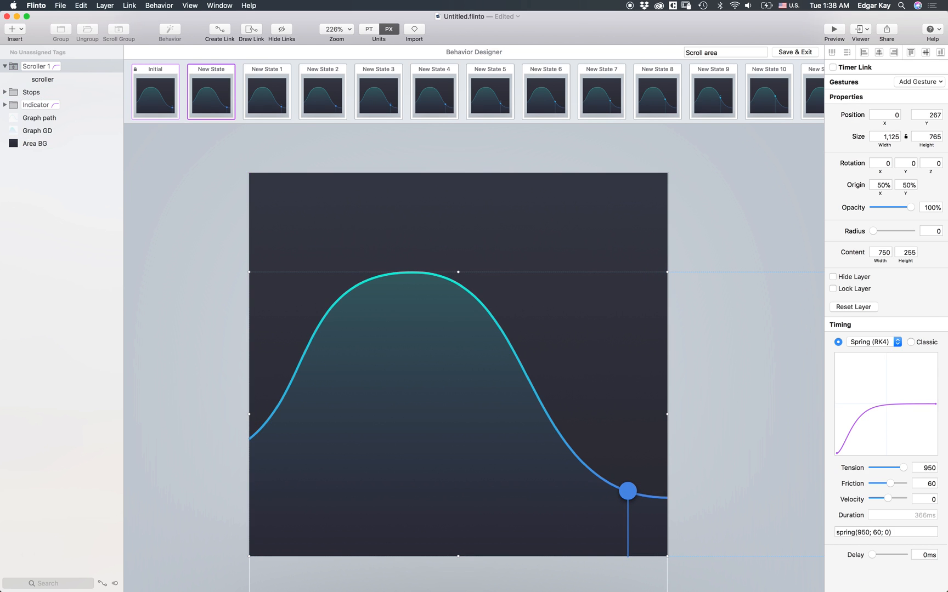
left_click(219, 29)
left_click_drag(458, 262, 267, 97)
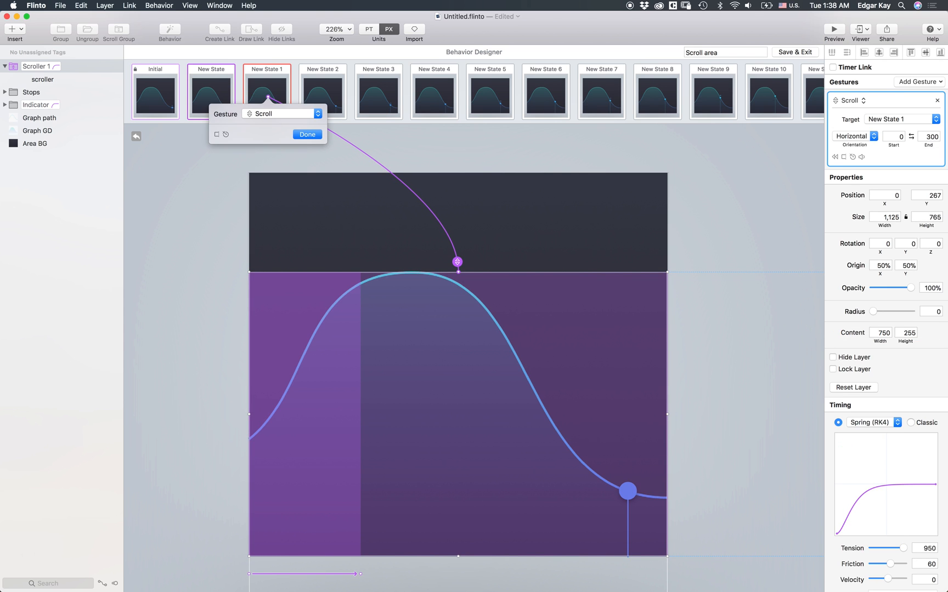
key("Return")
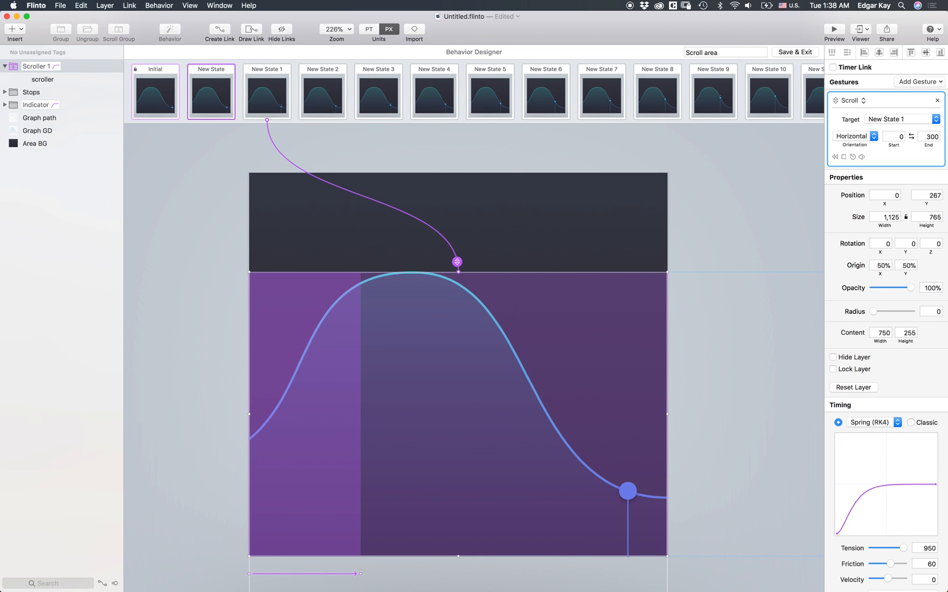
Step: Set the horizontal Scroll gesture targeting New State 1 to start at 36 and end at 36+39
left_click(894, 136)
left_click(927, 137)
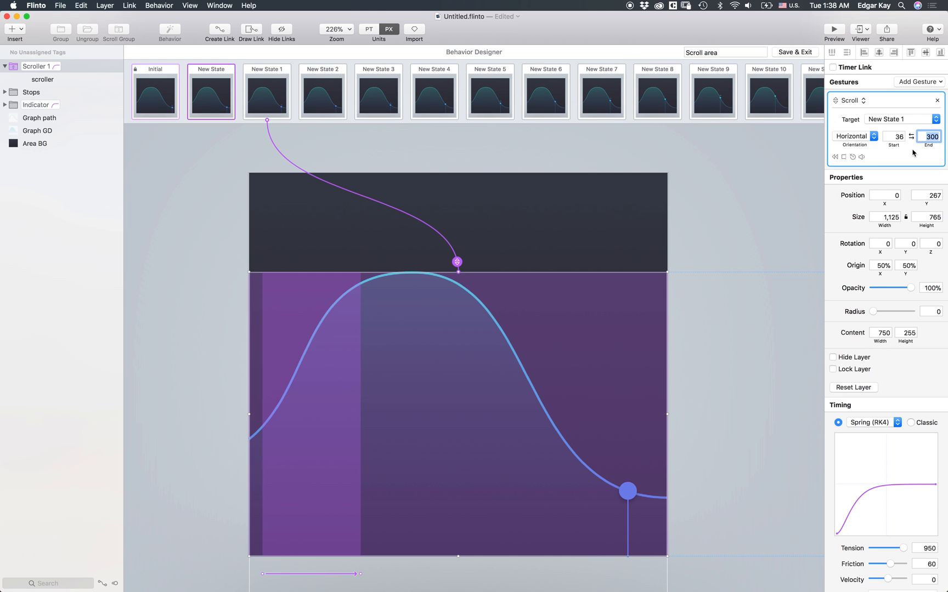
type("36+39")
key("Return")
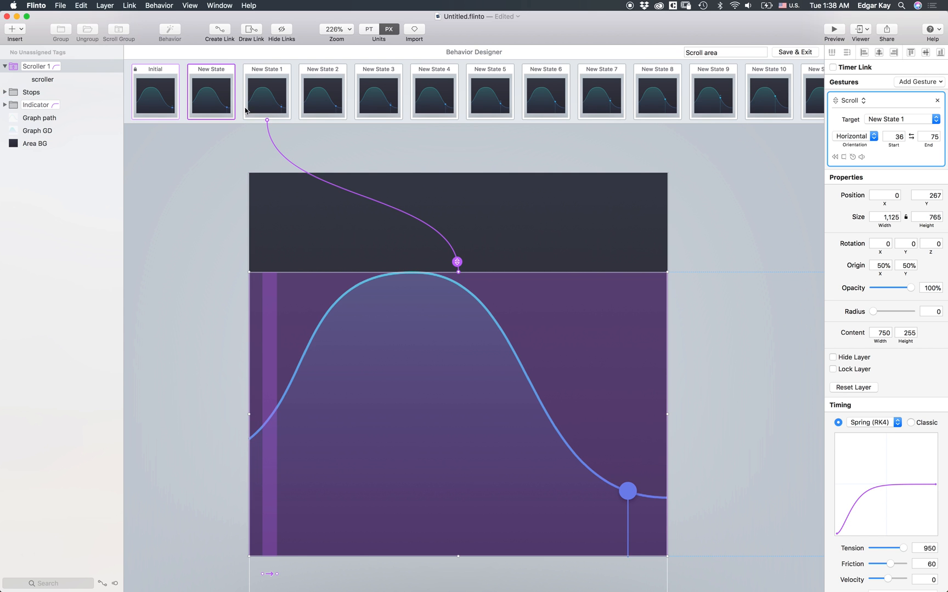
Step: Review the Scroller 1 scroll links and their start and end values from New State through New State 5
scroll(759, 93, "right", 5)
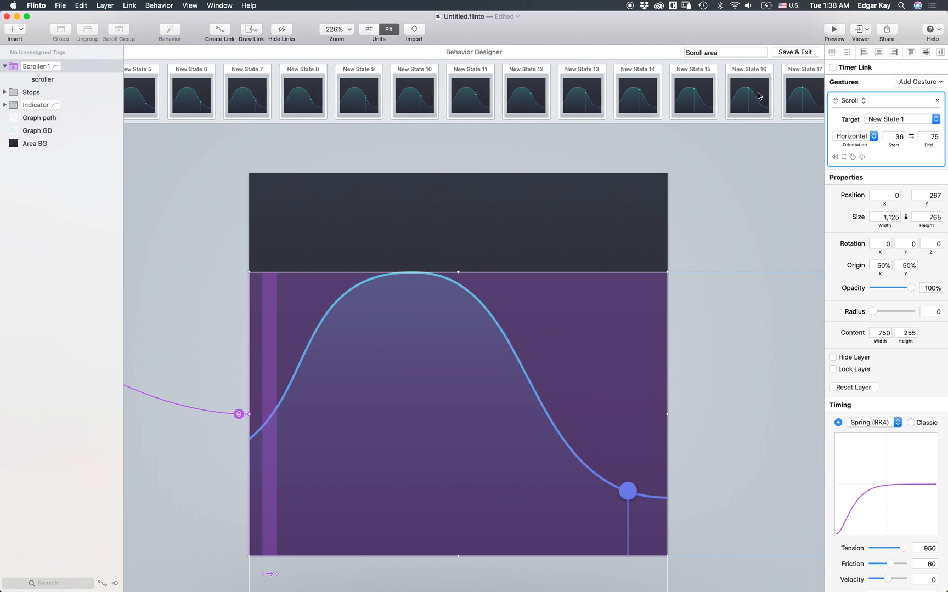
scroll(737, 95, "left", 5)
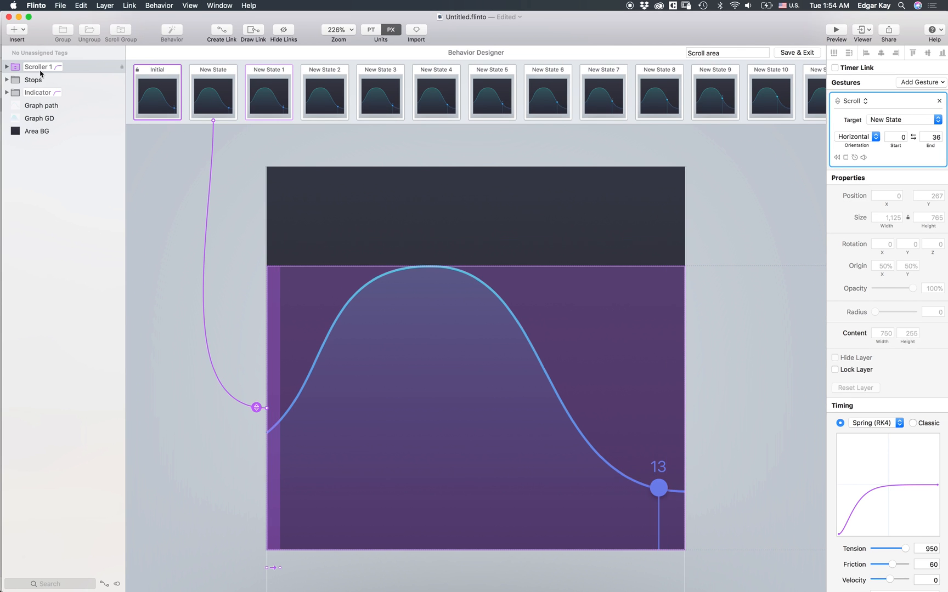
left_click(214, 97)
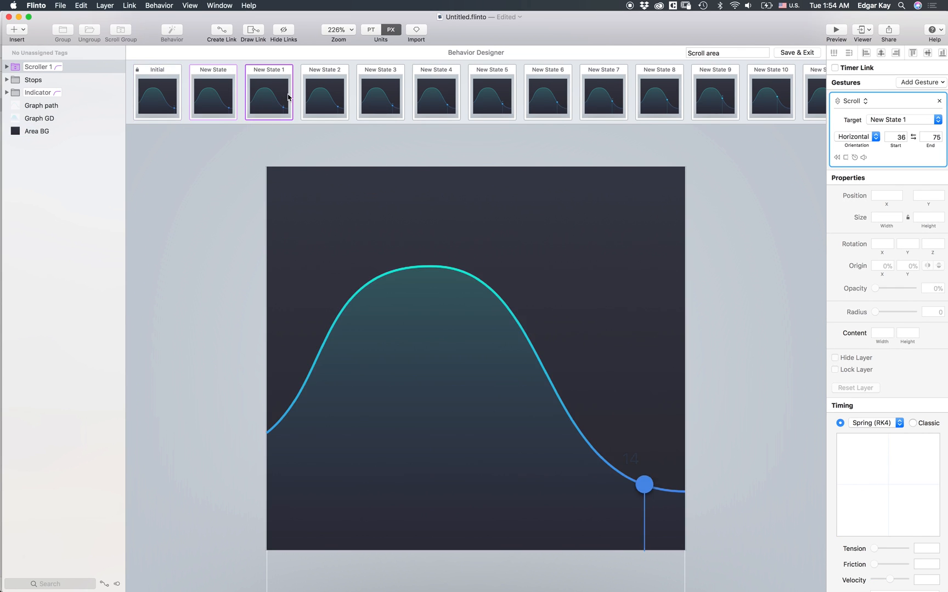
left_click(653, 476)
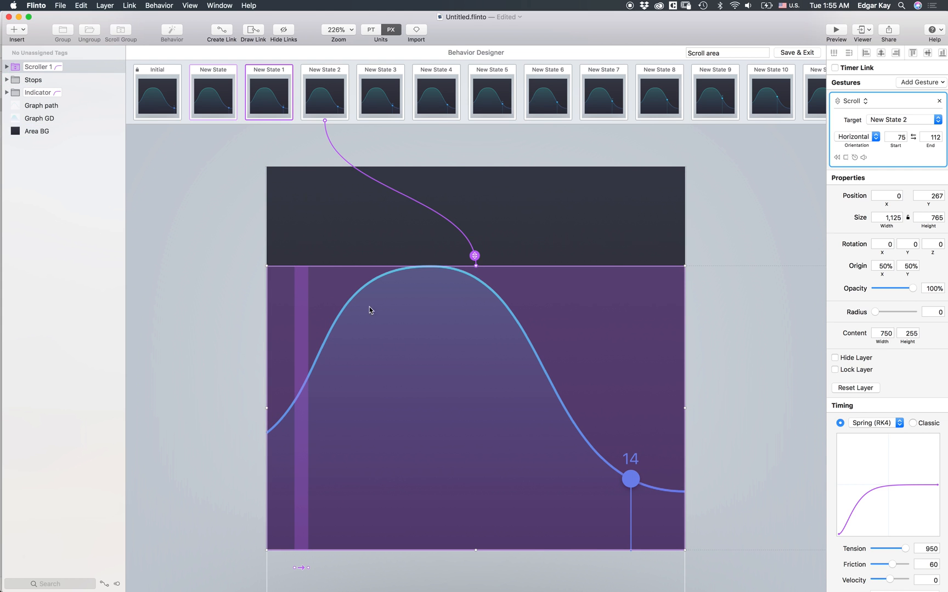
left_click(340, 100)
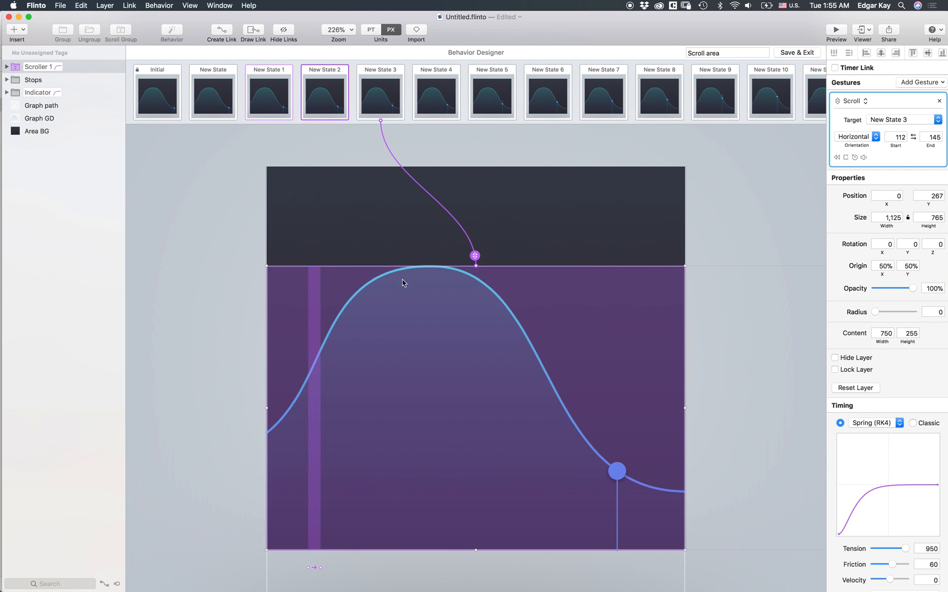
left_click(393, 106)
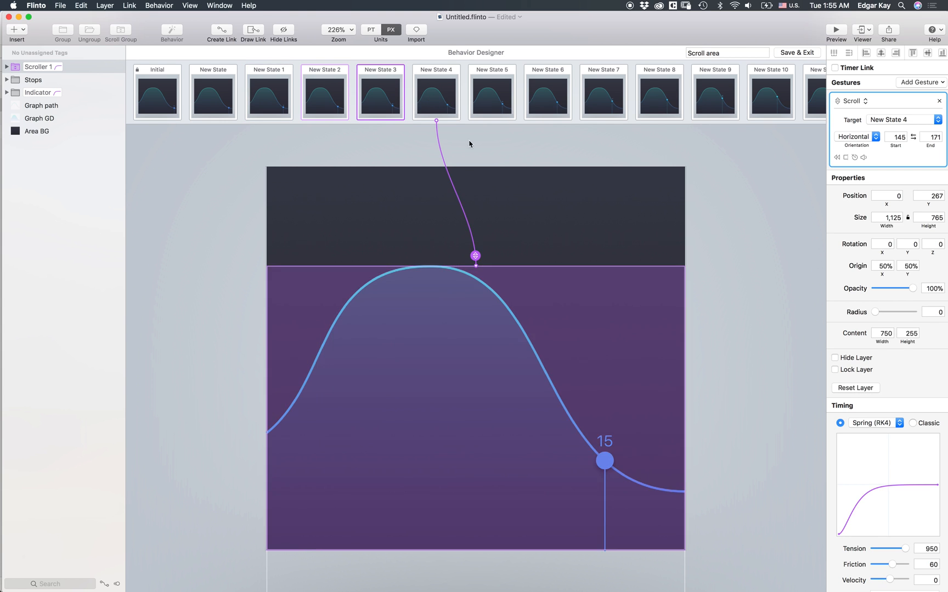
left_click(435, 99)
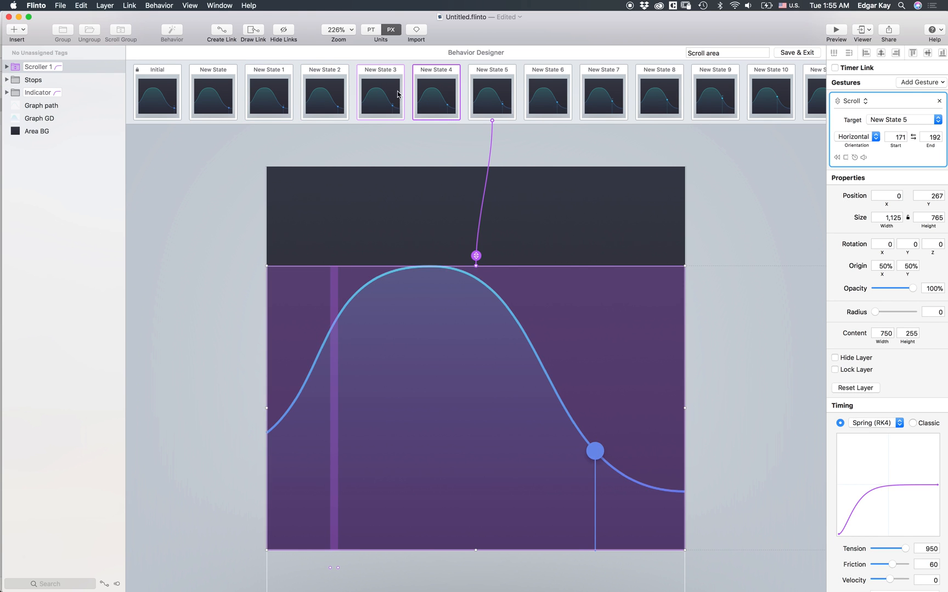
left_click(477, 92)
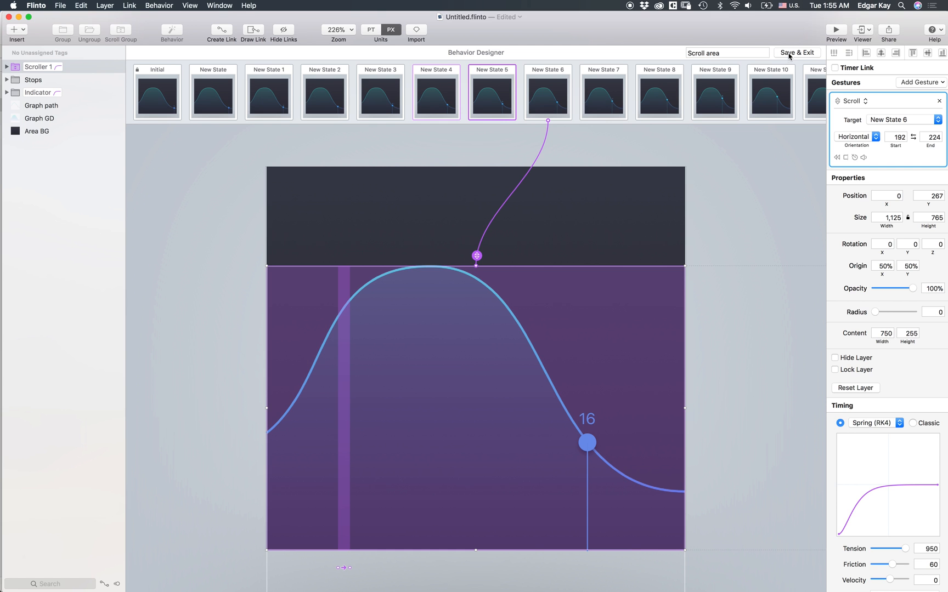
Step: Save the Scroll area behavior and exit the Behavior Designer
left_click(797, 53)
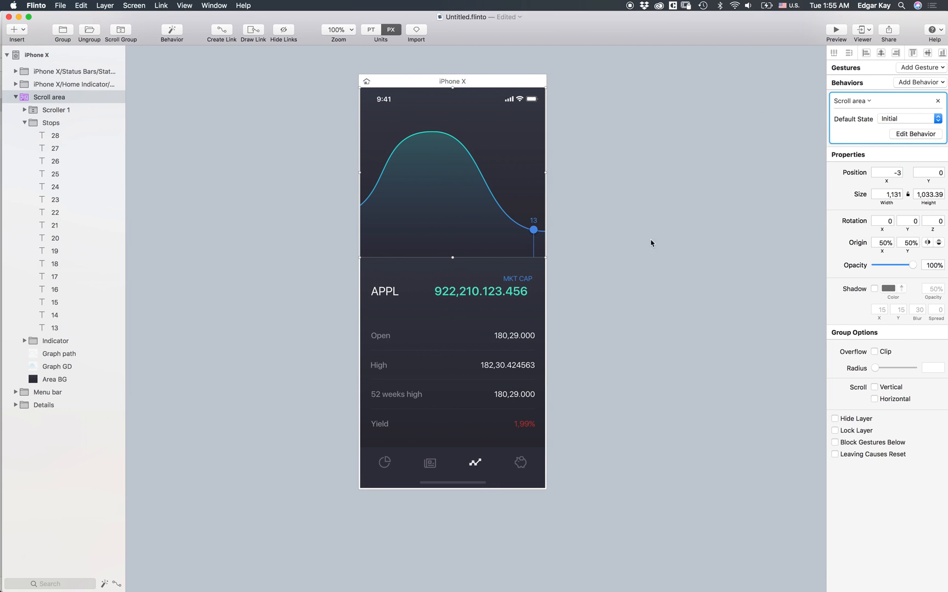
key("Left")
key("Up")
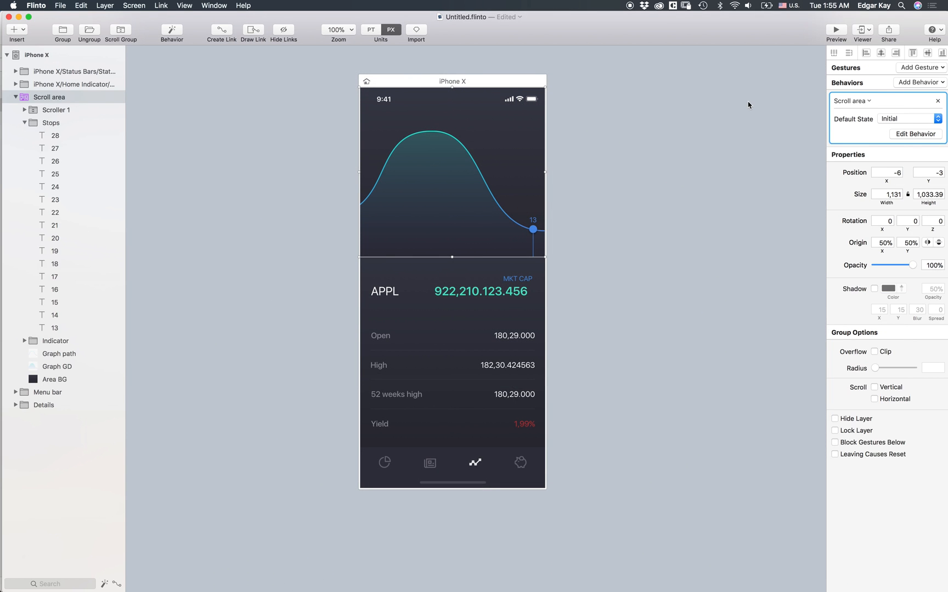
key("Right")
key("Down")
Step: Test the graph's horizontal scrolling in the prototype preview, checking the indicator and number labels, and start recording the preview
left_click(831, 37)
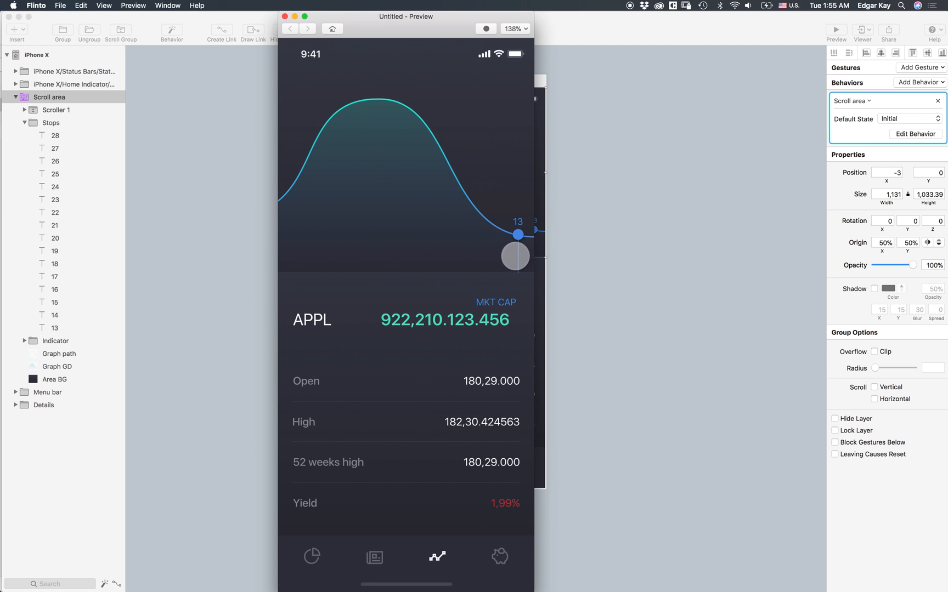
left_click_drag(517, 256, 405, 298)
left_click_drag(411, 22, 545, 22)
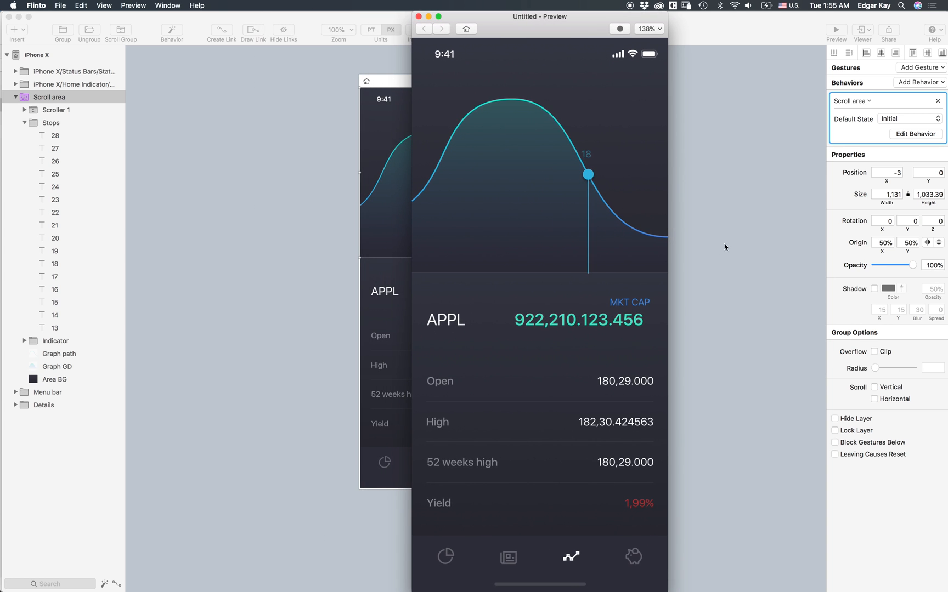
left_click(618, 28)
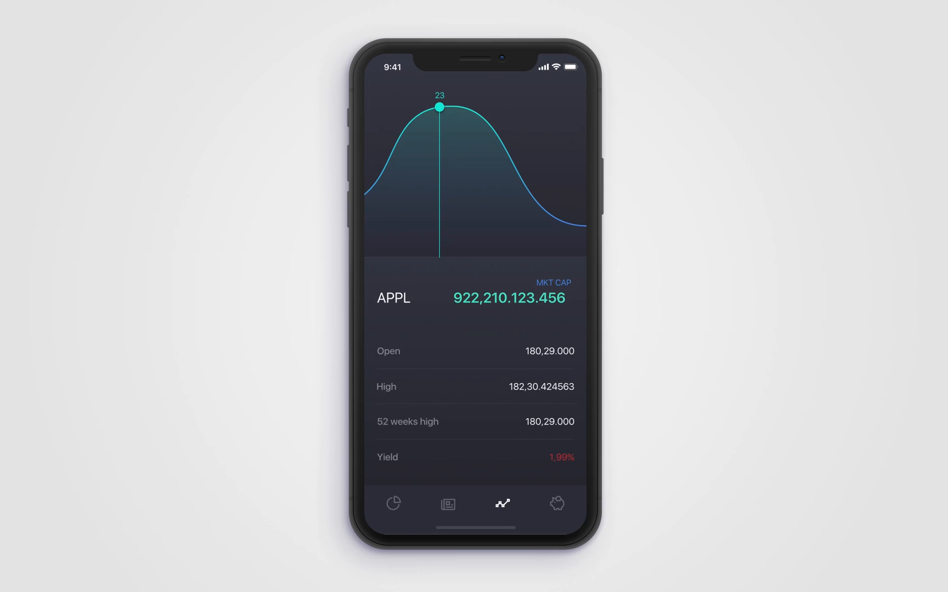